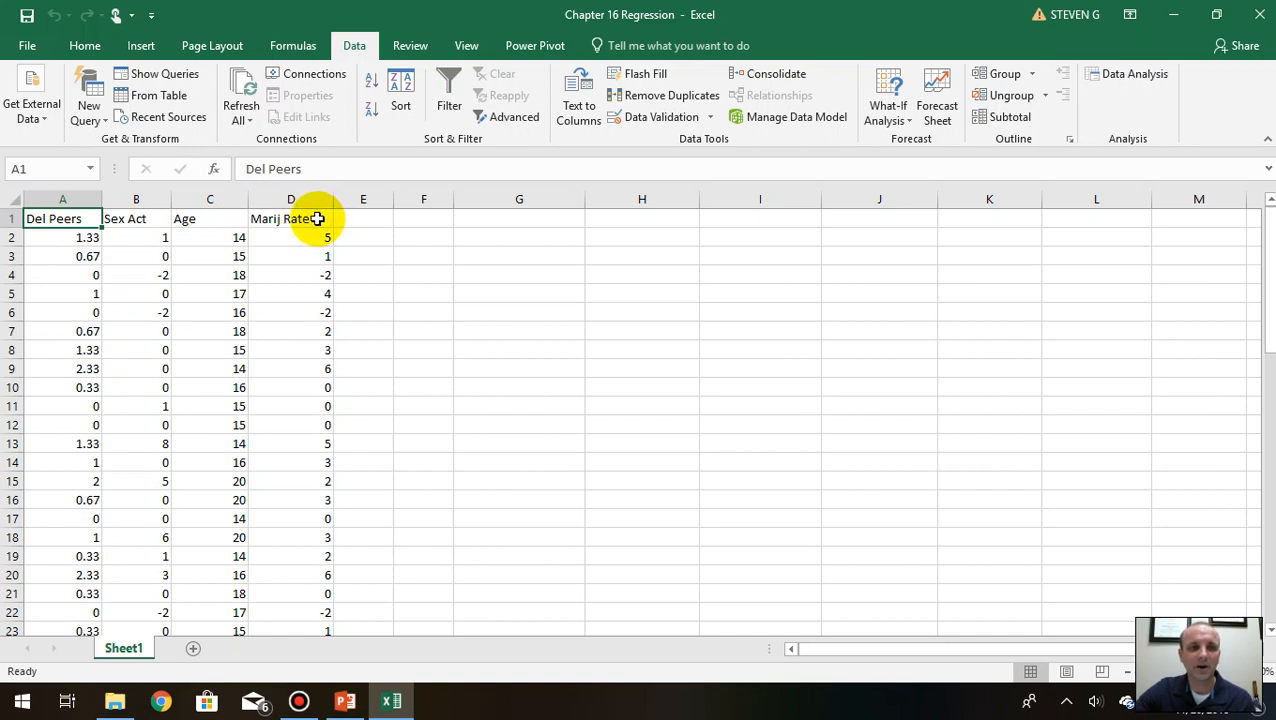
Step: Set up a Regression analysis with Marij Rate in D1:D31 as the Y range and the predictors in A1:C31 as the X range
{"action": "left_click", "coordinate": [317, 218]}
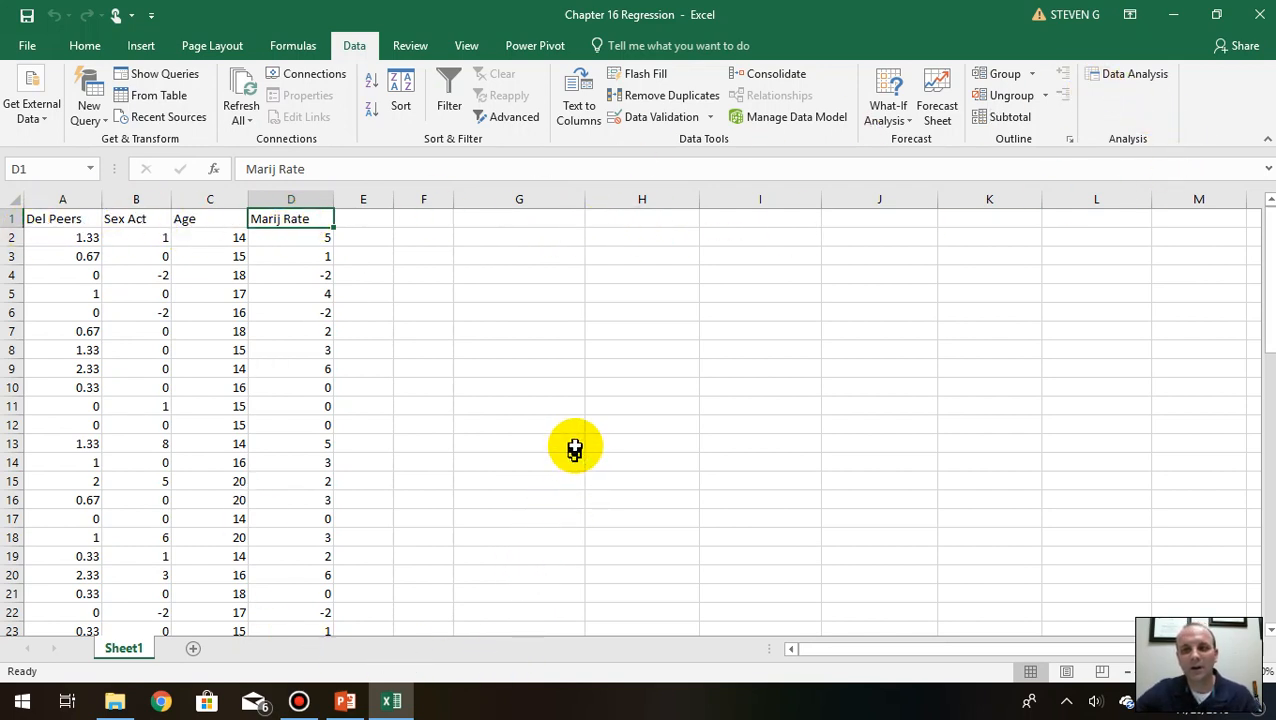
{"action": "left_click", "coordinate": [1127, 77]}
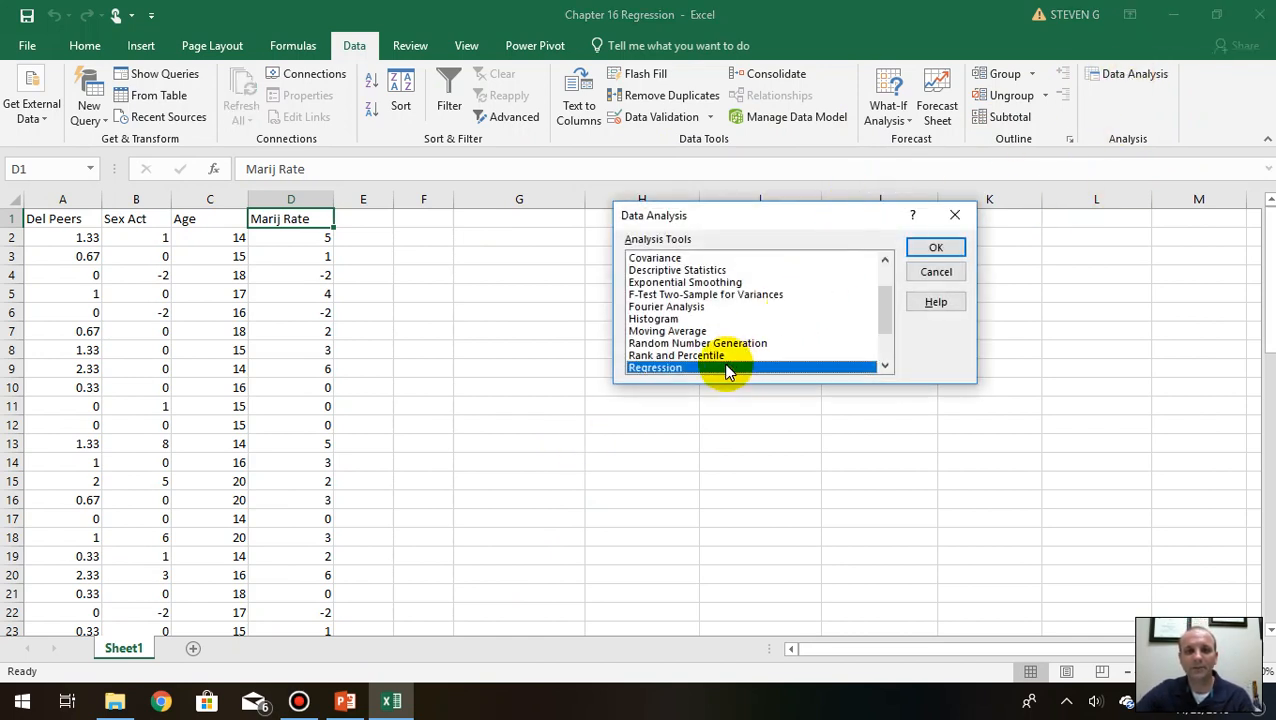
{"action": "left_click", "coordinate": [928, 250]}
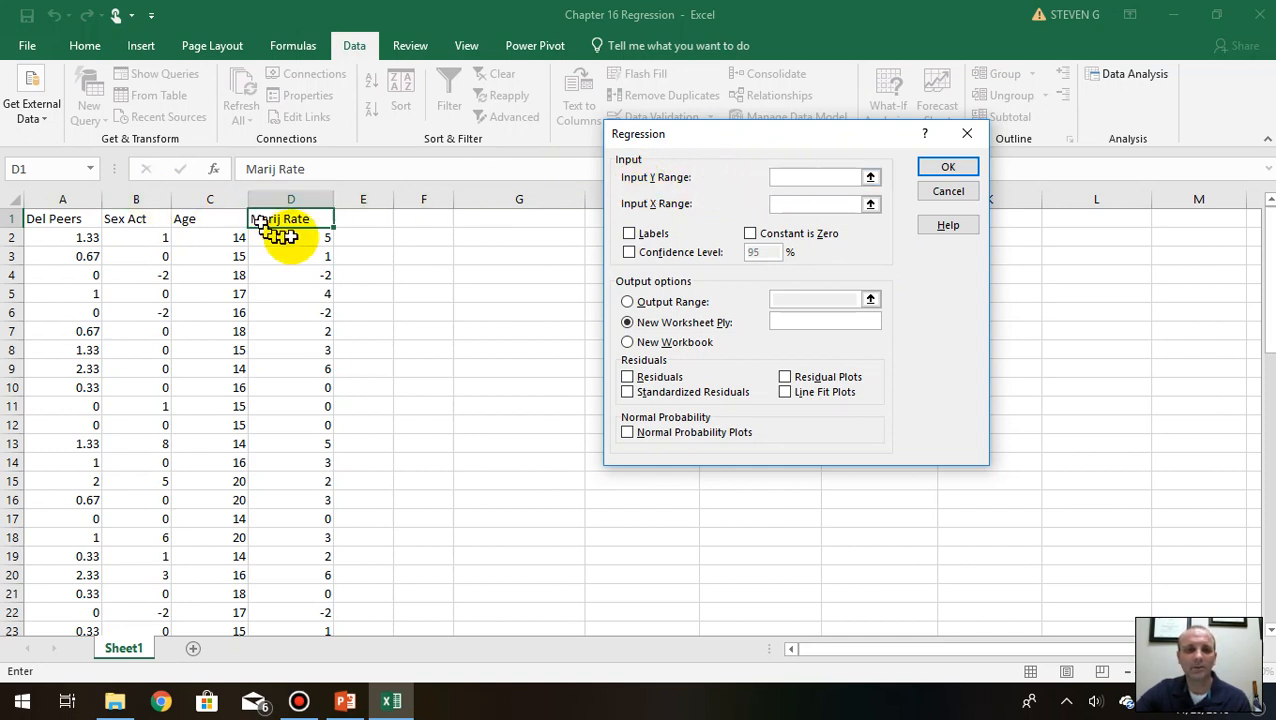
{"action": "left_click_drag", "start_coordinate": [291, 221], "coordinate": [318, 592]}
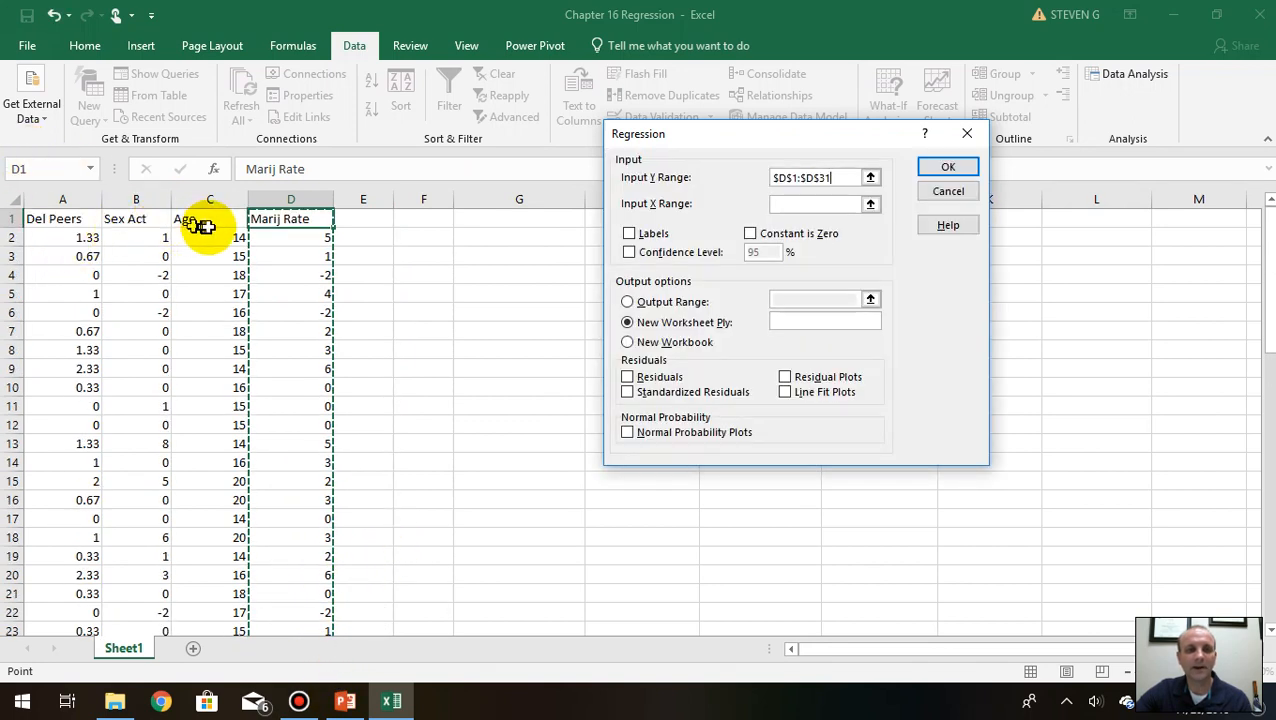
{"action": "left_click", "coordinate": [805, 209]}
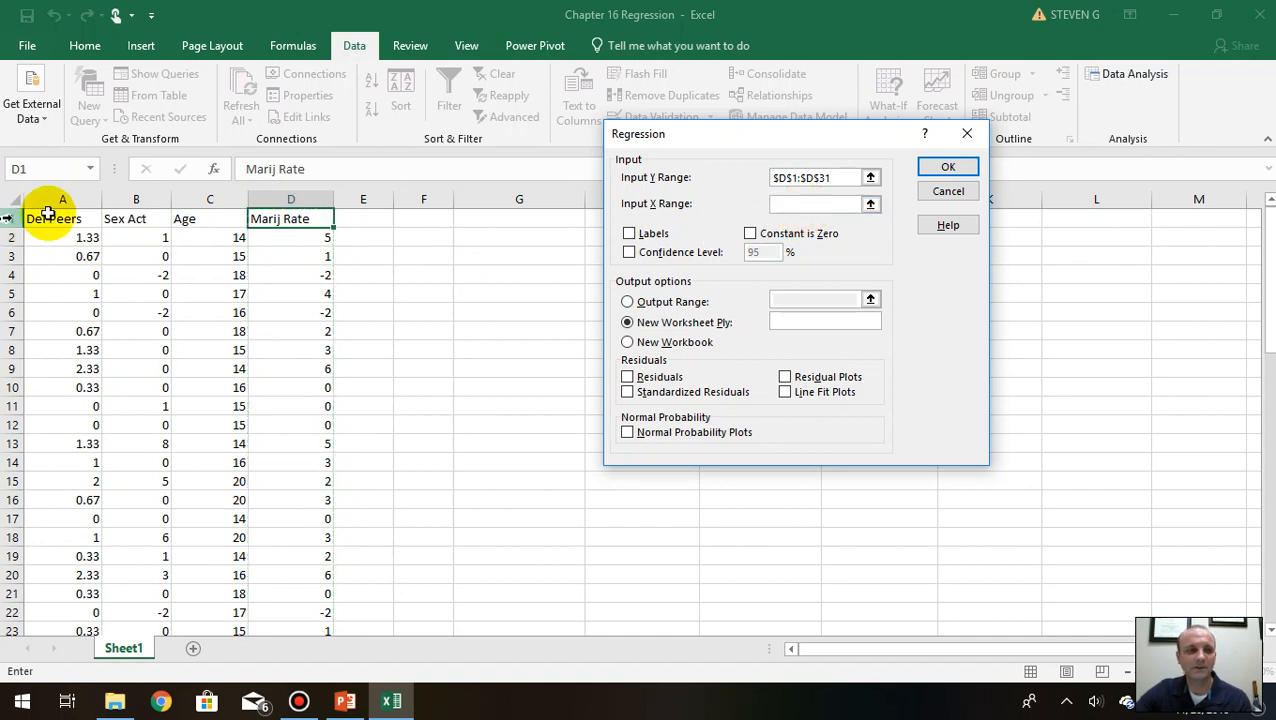
{"action": "left_click_drag", "start_coordinate": [64, 218], "coordinate": [202, 586]}
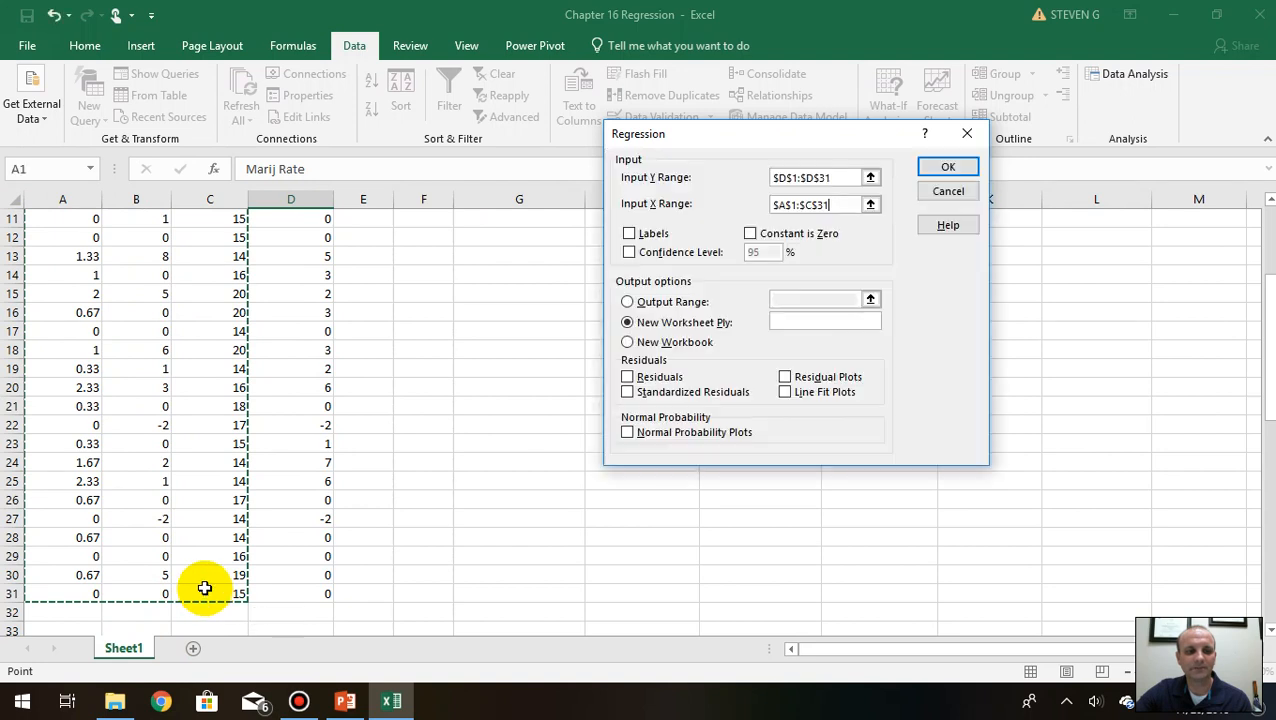
{"action": "scroll", "coordinate": [349, 364], "scroll_direction": "up", "scroll_amount": 4}
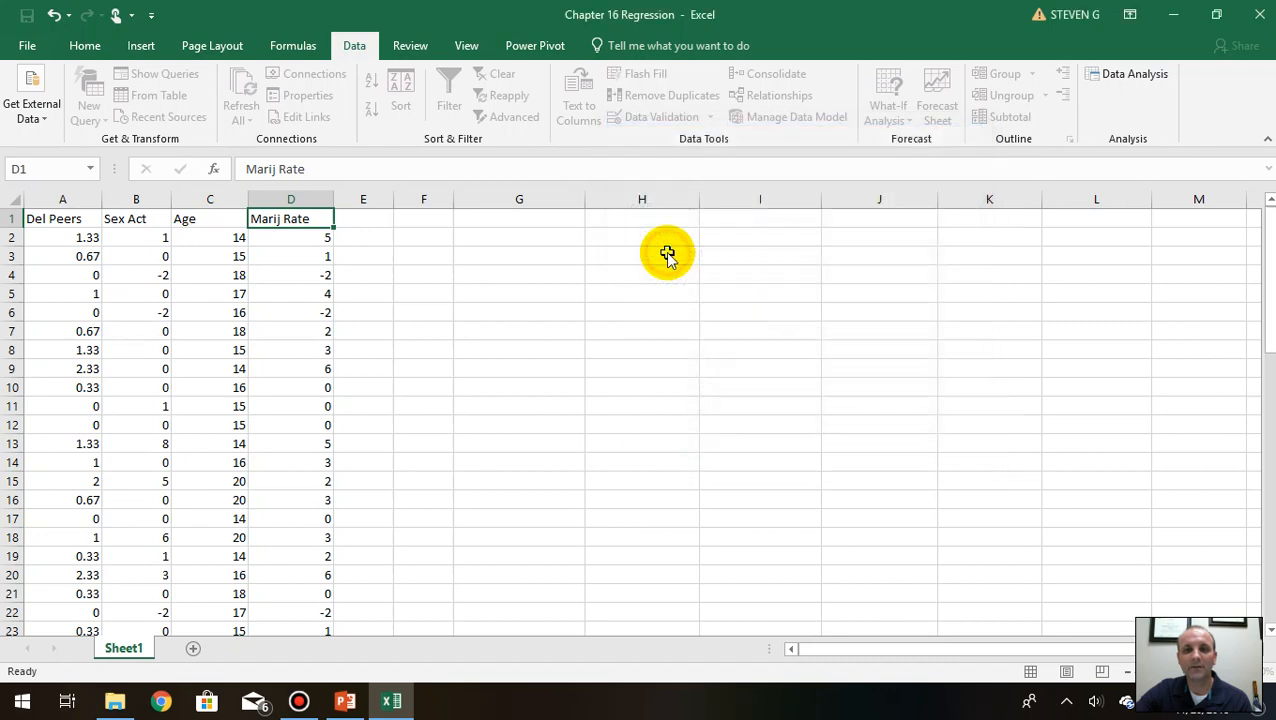
Step: Run the regression with labels, a 95% confidence level and line fit plots, placing the output at G2
{"action": "left_click", "coordinate": [670, 258]}
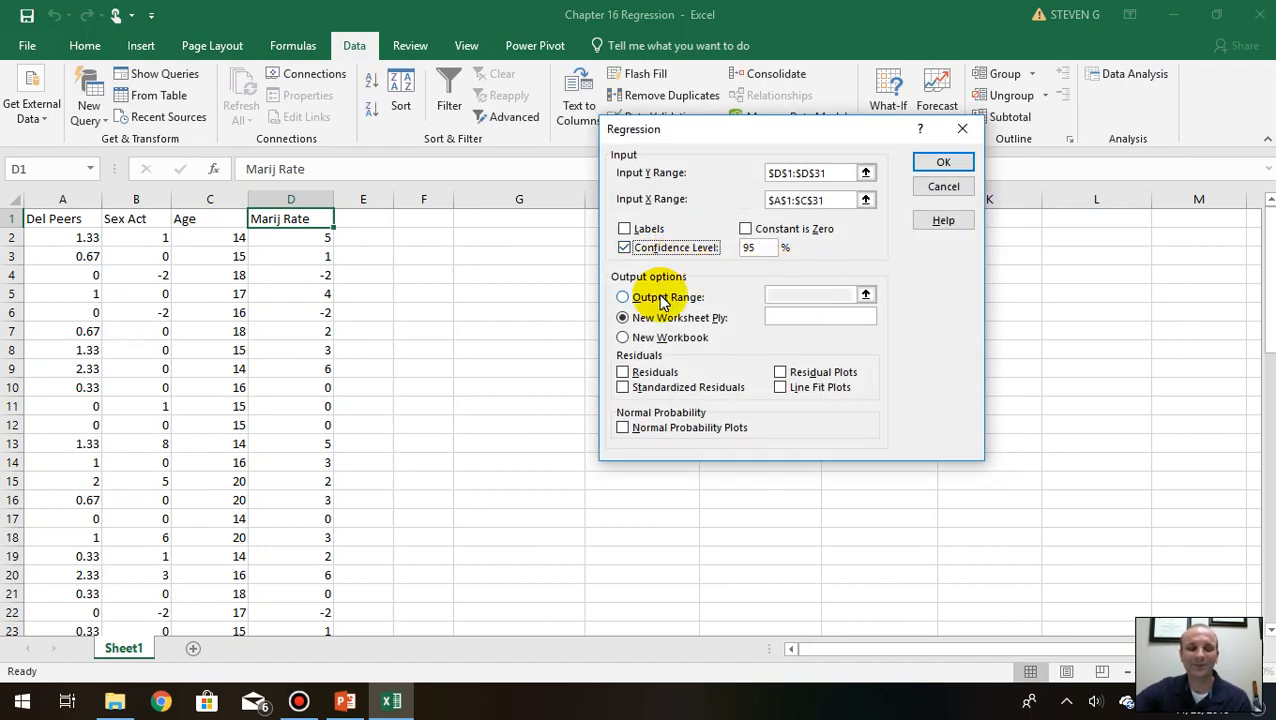
{"action": "left_click", "coordinate": [668, 300]}
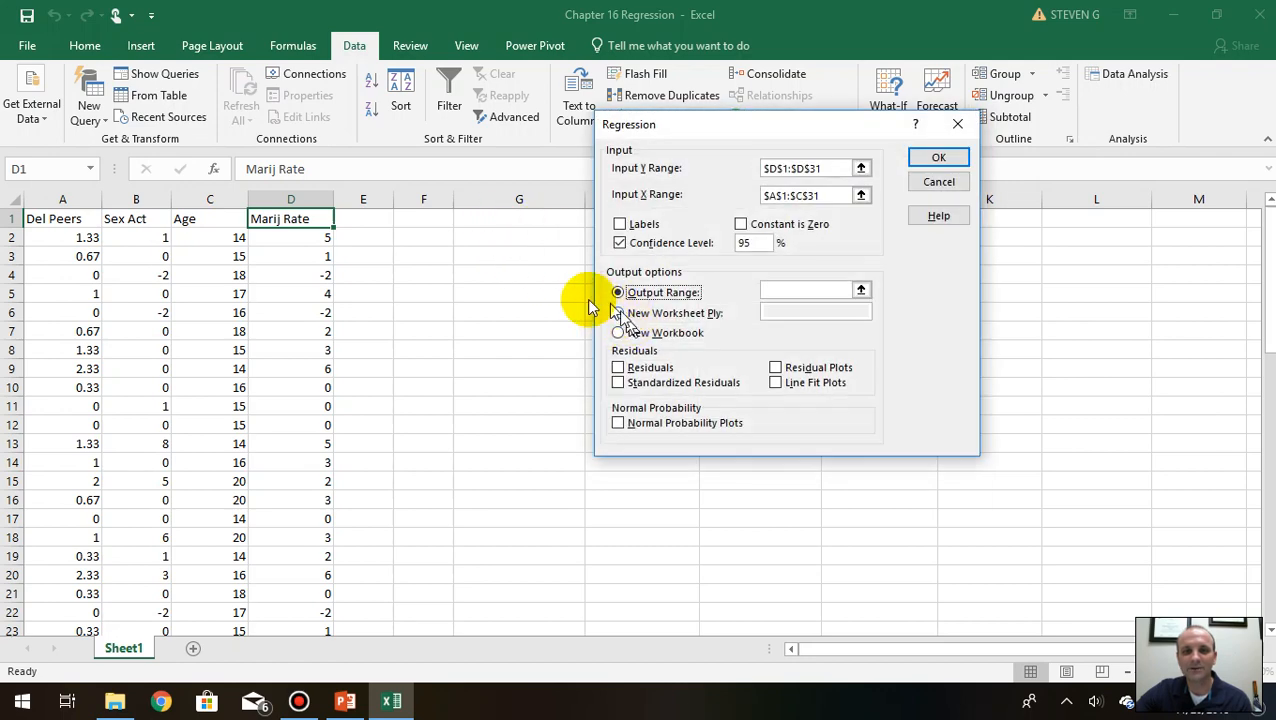
{"action": "left_click", "coordinate": [497, 241]}
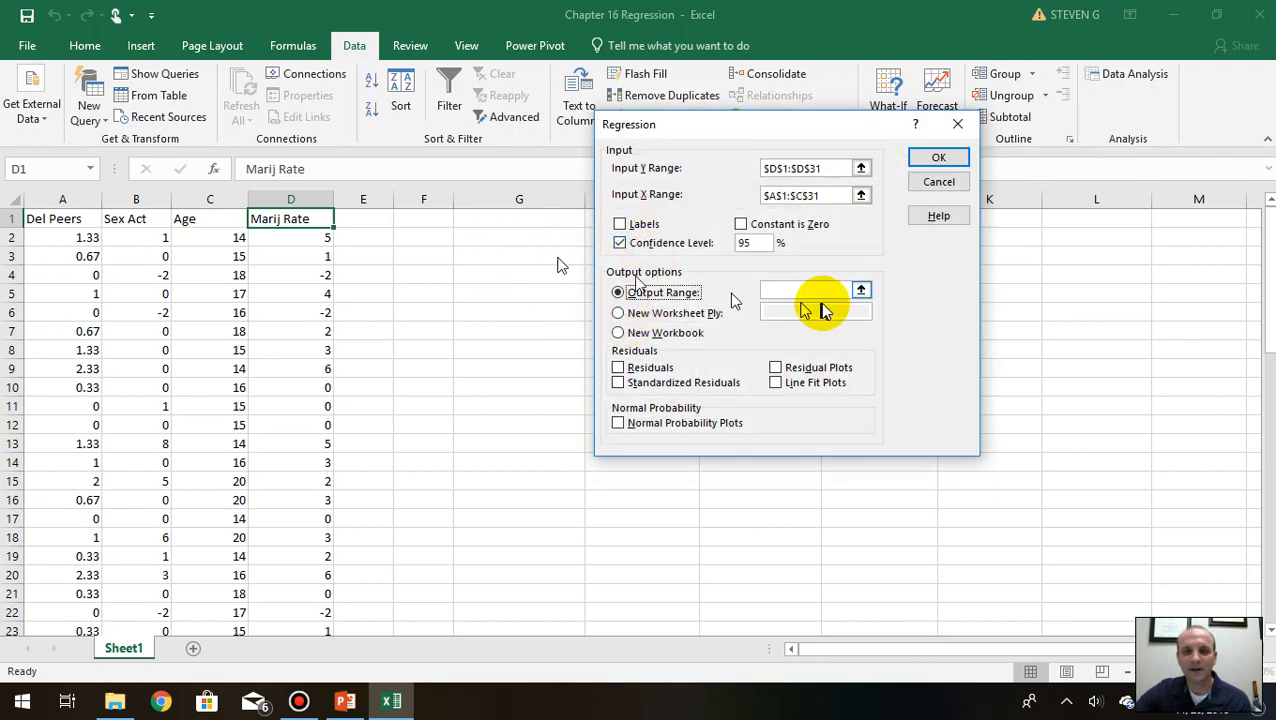
{"action": "left_click", "coordinate": [805, 290]}
{"action": "left_click", "coordinate": [508, 241]}
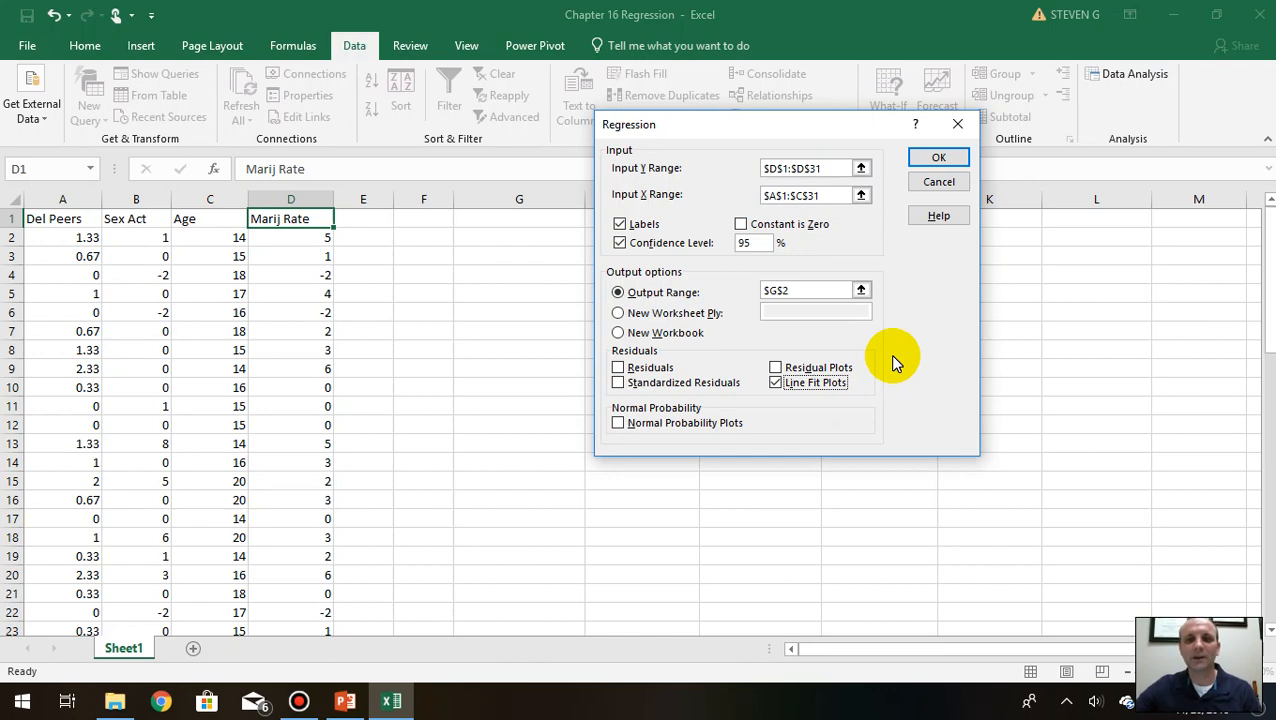
{"action": "left_click", "coordinate": [922, 159]}
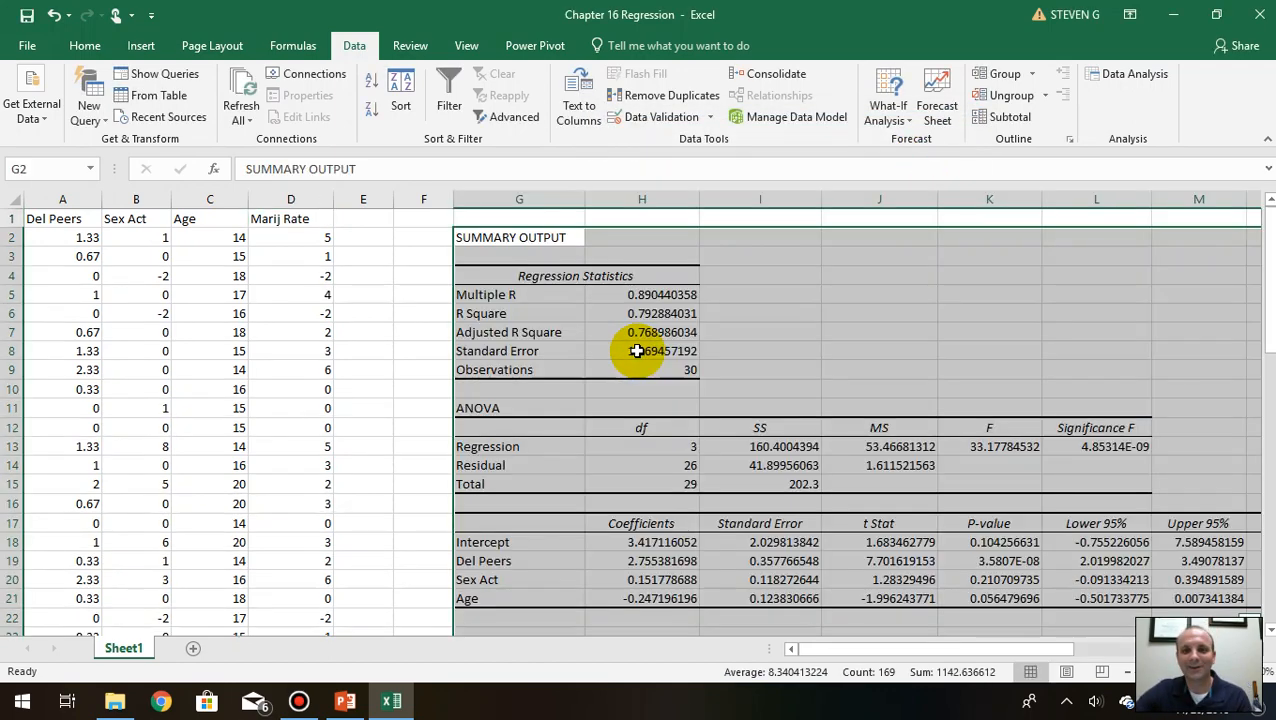
Step: Review the dependent variable Marij Rate and the predictors Del Peers, Sex Act and Age alongside the regression output
{"action": "left_click_drag", "start_coordinate": [958, 652], "coordinate": [650, 645]}
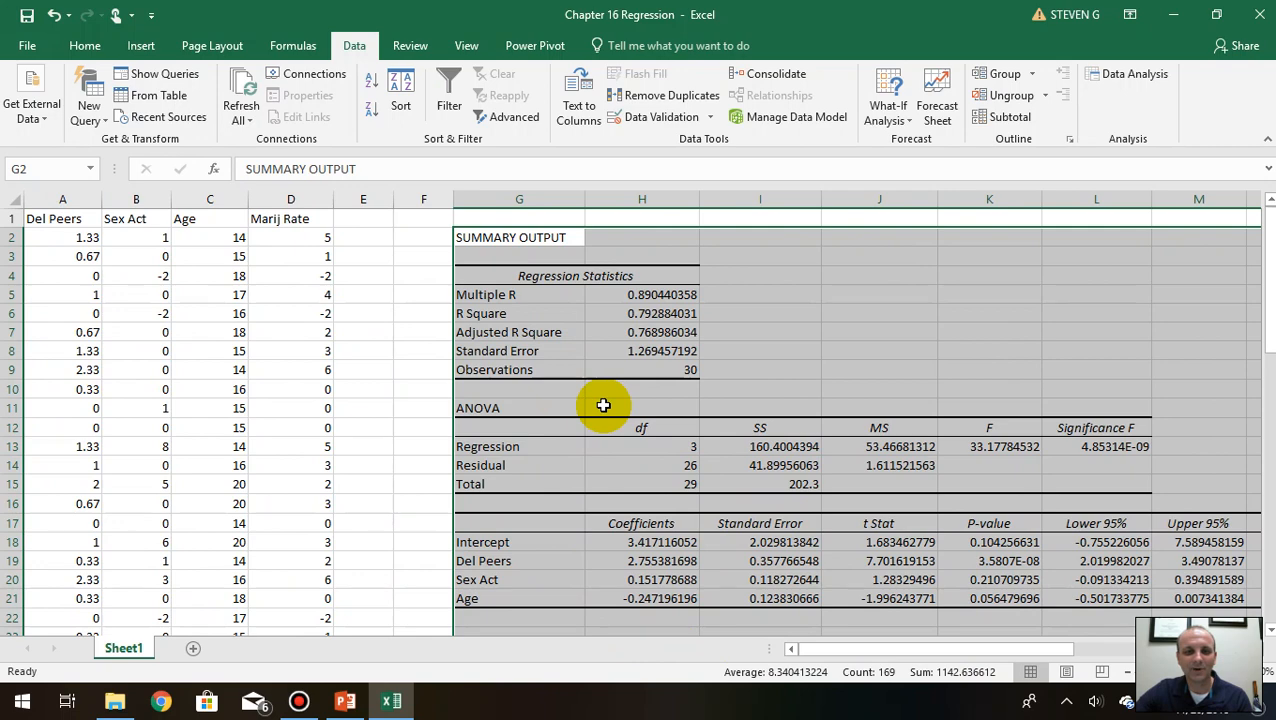
{"action": "left_click", "coordinate": [270, 220]}
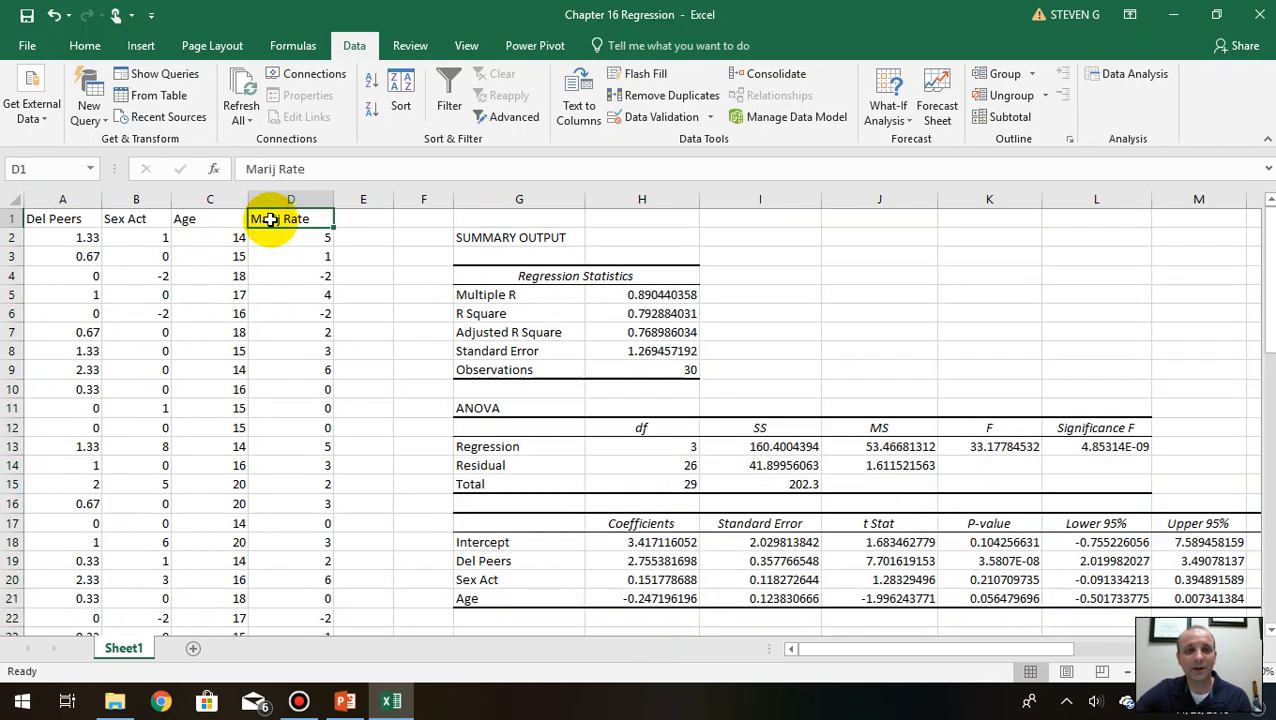
{"action": "left_click", "coordinate": [72, 218]}
{"action": "left_click", "coordinate": [130, 218]}
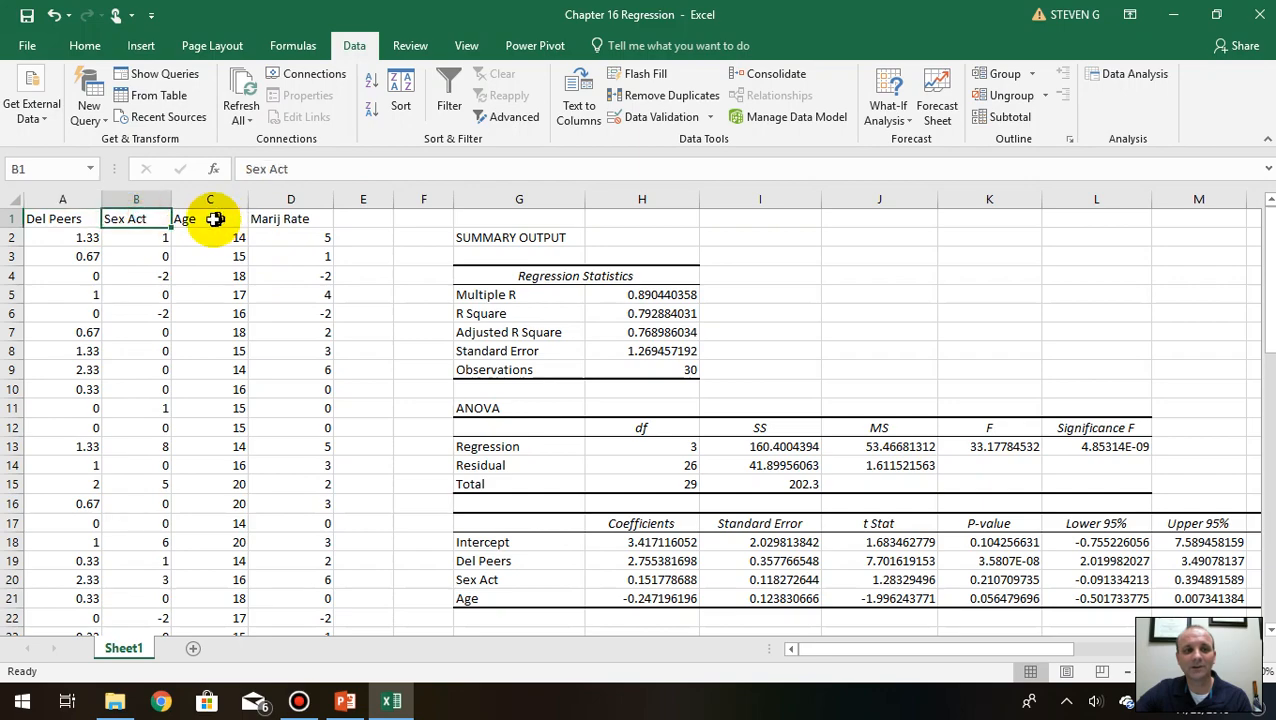
{"action": "left_click", "coordinate": [215, 218]}
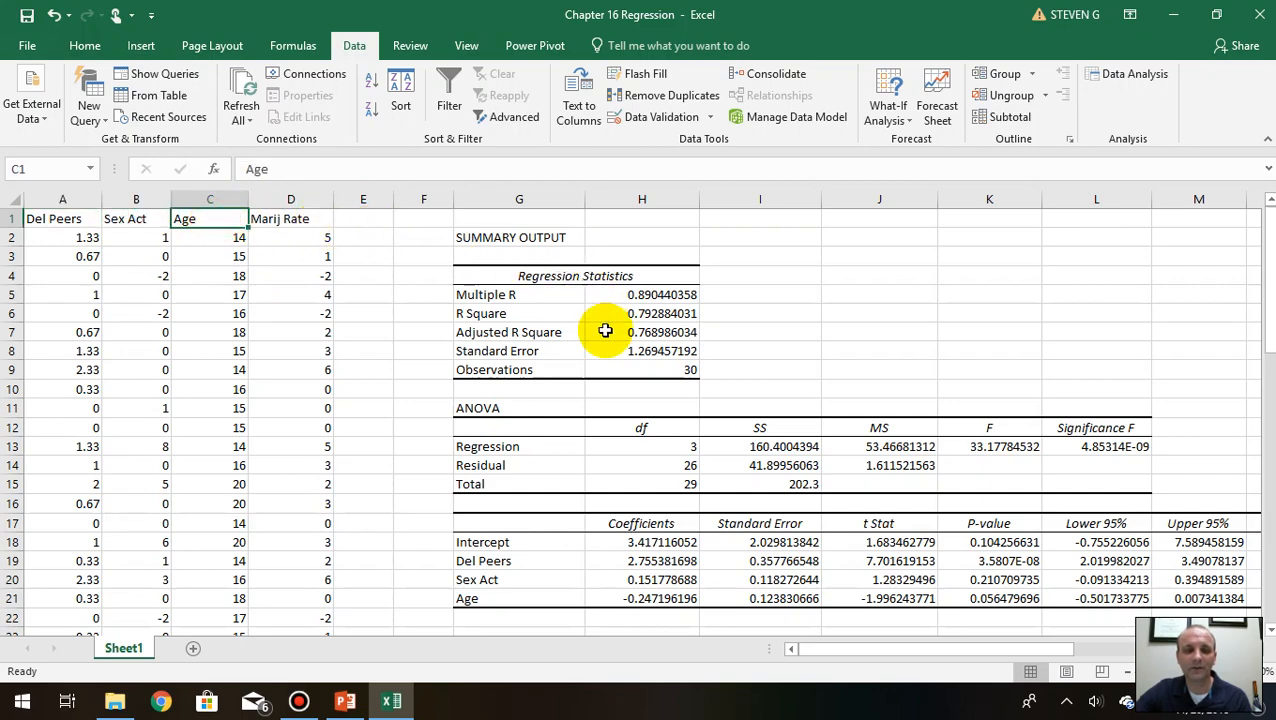
{"action": "scroll", "coordinate": [630, 340], "scroll_direction": "down", "scroll_amount": 1}
{"action": "scroll", "coordinate": [658, 350], "scroll_direction": "up", "scroll_amount": 1}
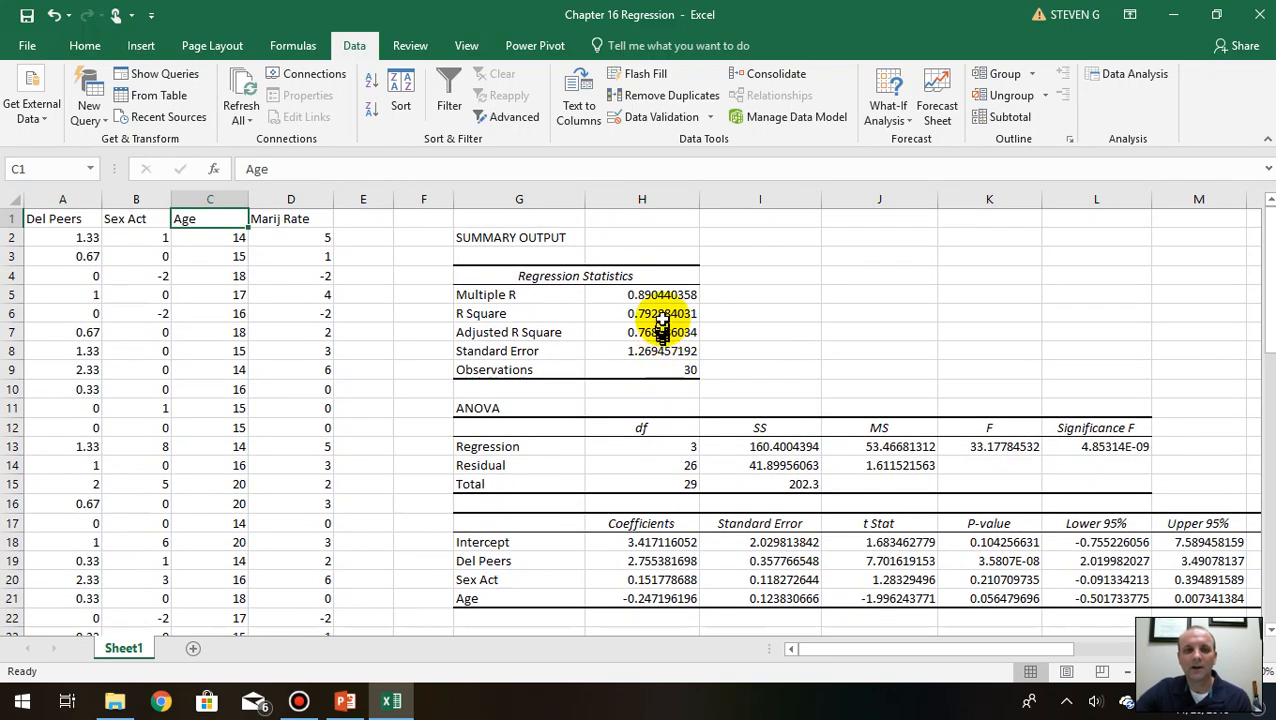
Step: Examine the model's R Square, then the F statistic and Significance F in the ANOVA table
{"action": "left_click", "coordinate": [663, 315]}
{"action": "left_click_drag", "start_coordinate": [678, 313], "coordinate": [512, 317]}
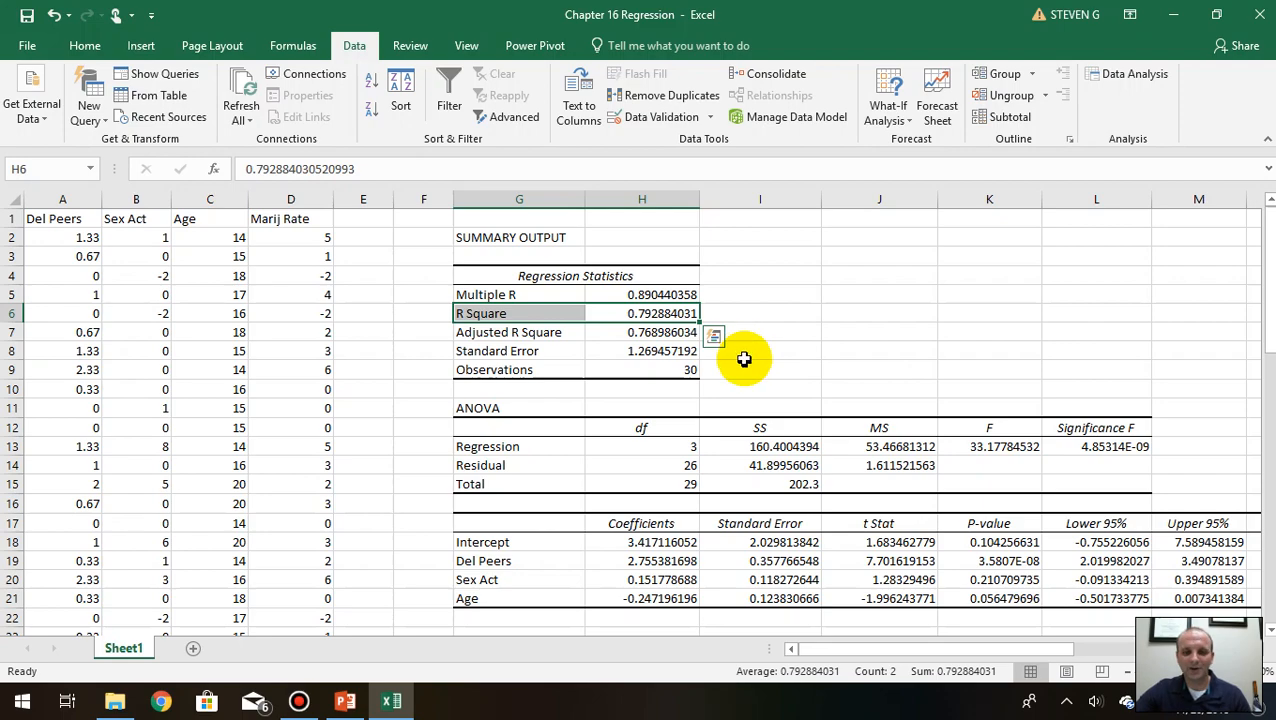
{"action": "scroll", "coordinate": [745, 360], "scroll_direction": "down", "scroll_amount": 1}
{"action": "scroll", "coordinate": [722, 375], "scroll_direction": "up", "scroll_amount": 1}
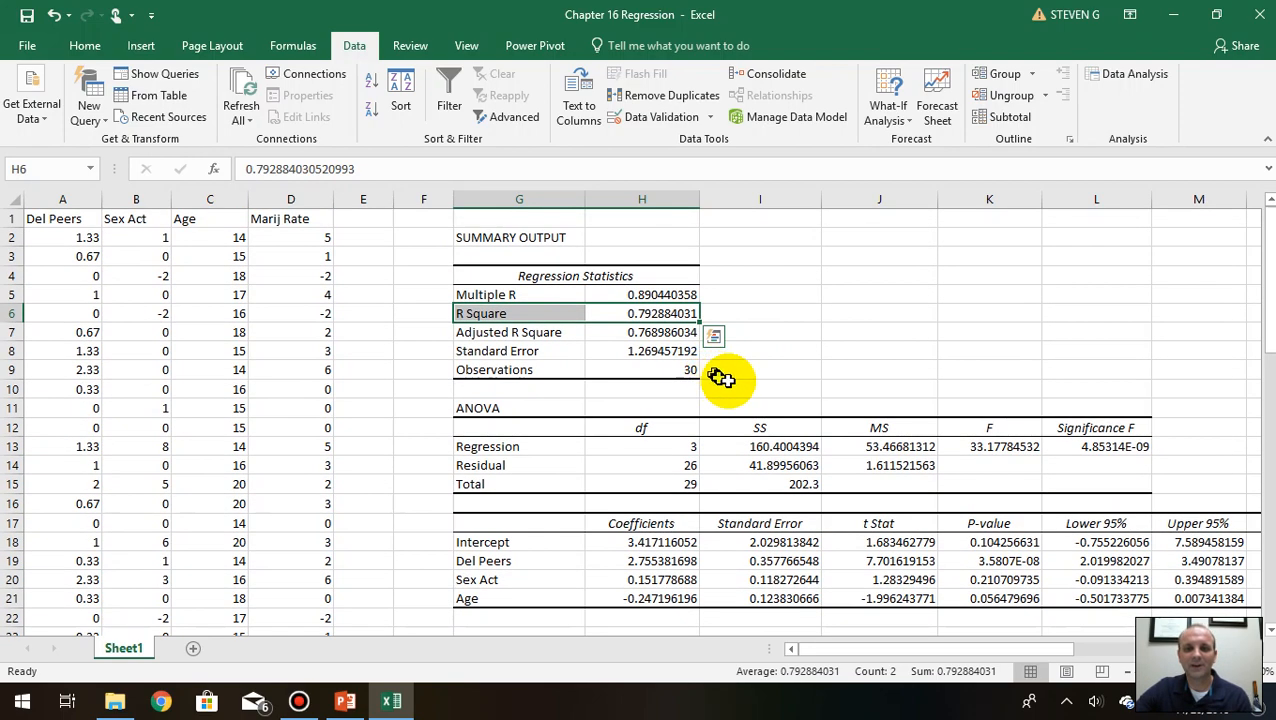
{"action": "left_click", "coordinate": [1005, 450]}
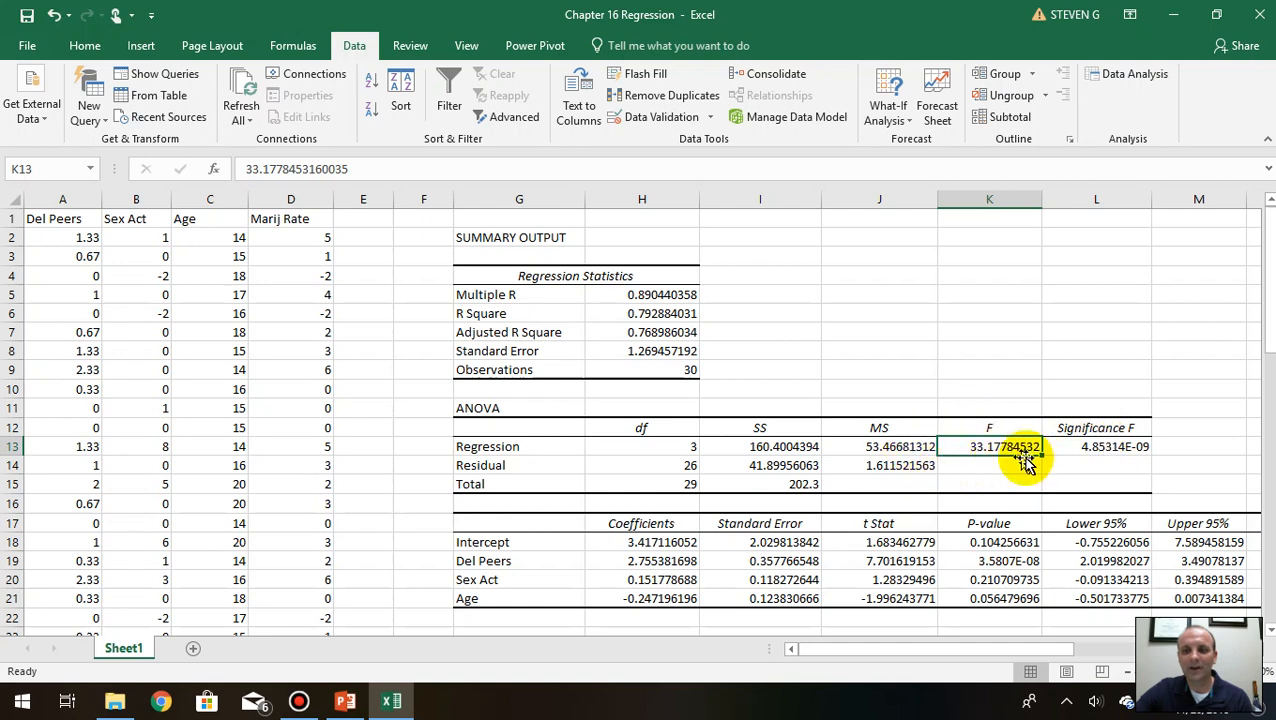
{"action": "left_click_drag", "start_coordinate": [1135, 447], "coordinate": [985, 447]}
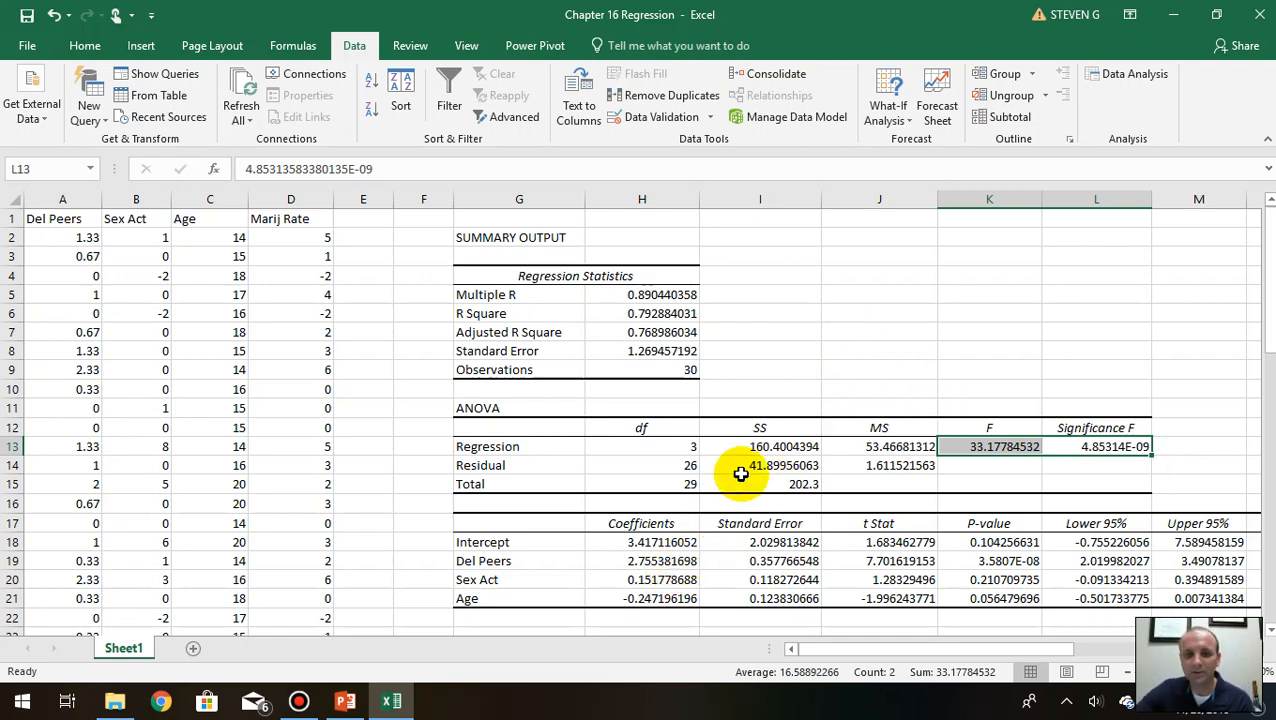
Step: Examine the coefficients table for Del Peers, Sex Act and Age, including the Intercept row
{"action": "scroll", "coordinate": [733, 475], "scroll_direction": "down", "scroll_amount": 1}
{"action": "scroll", "coordinate": [706, 503], "scroll_direction": "down", "scroll_amount": 1}
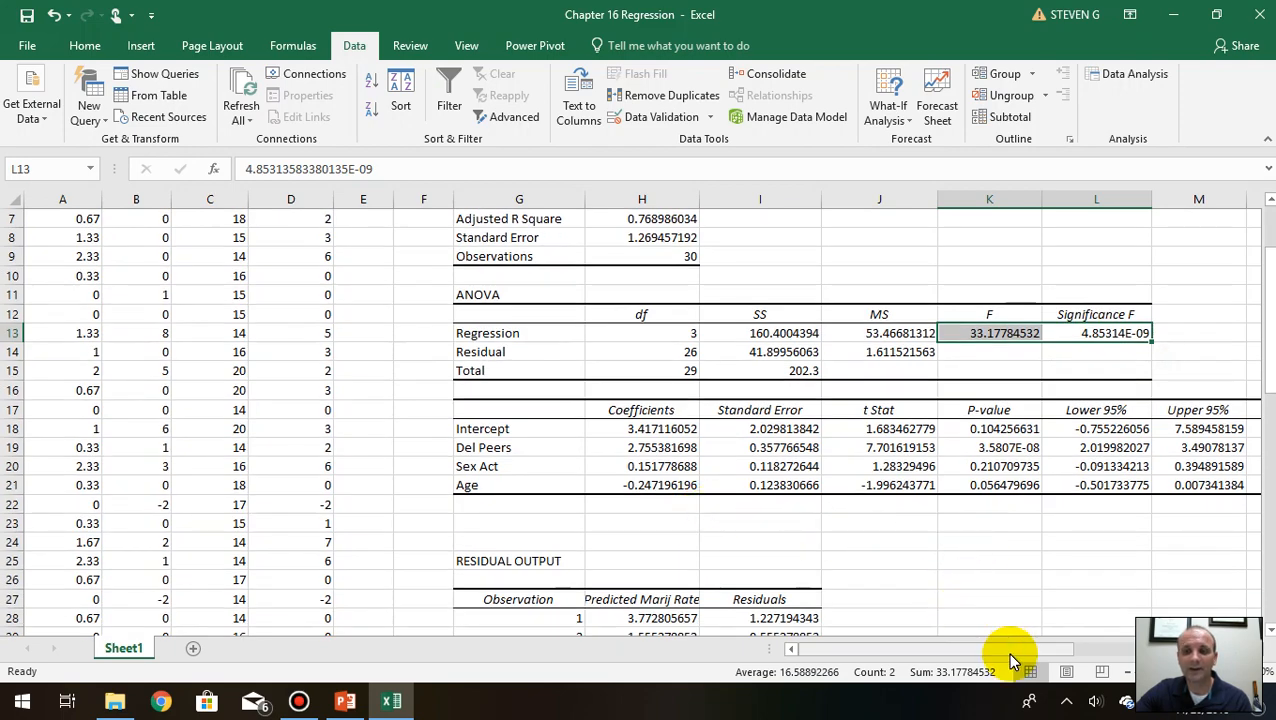
{"action": "left_click_drag", "start_coordinate": [1010, 650], "coordinate": [1060, 655]}
{"action": "scroll", "coordinate": [483, 561], "scroll_direction": "up", "scroll_amount": 2}
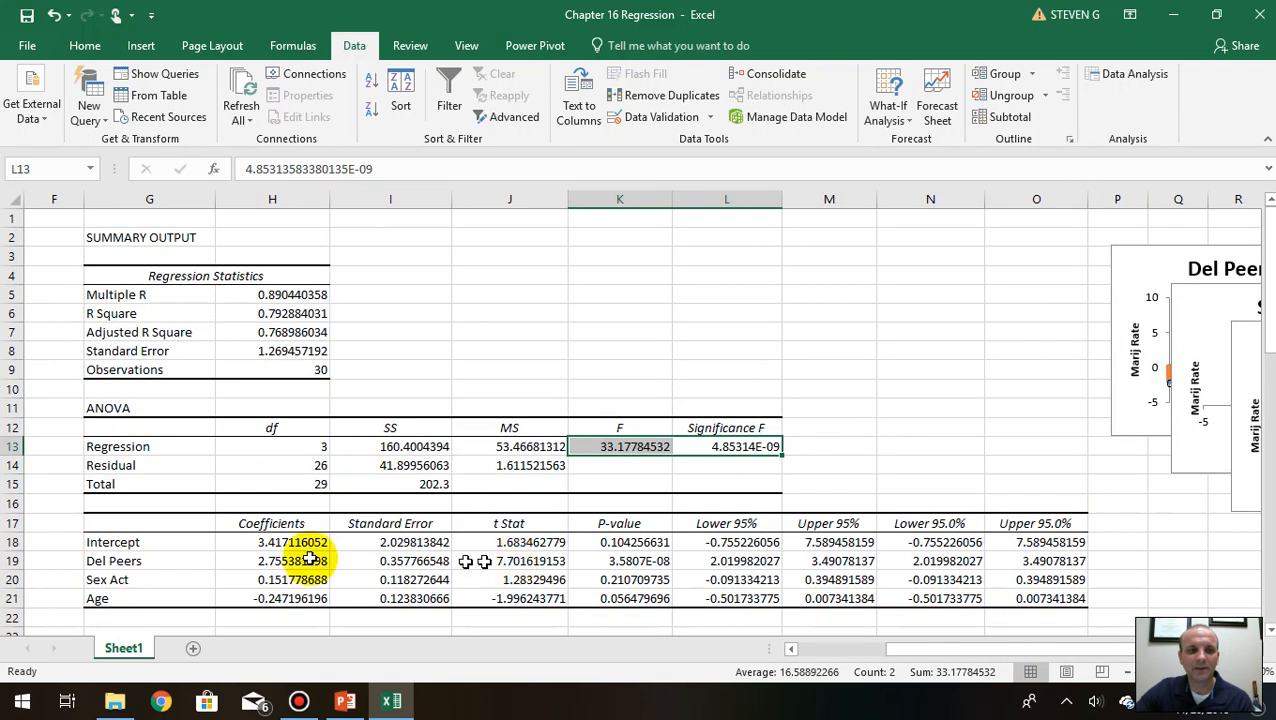
{"action": "left_click_drag", "start_coordinate": [100, 561], "coordinate": [286, 597]}
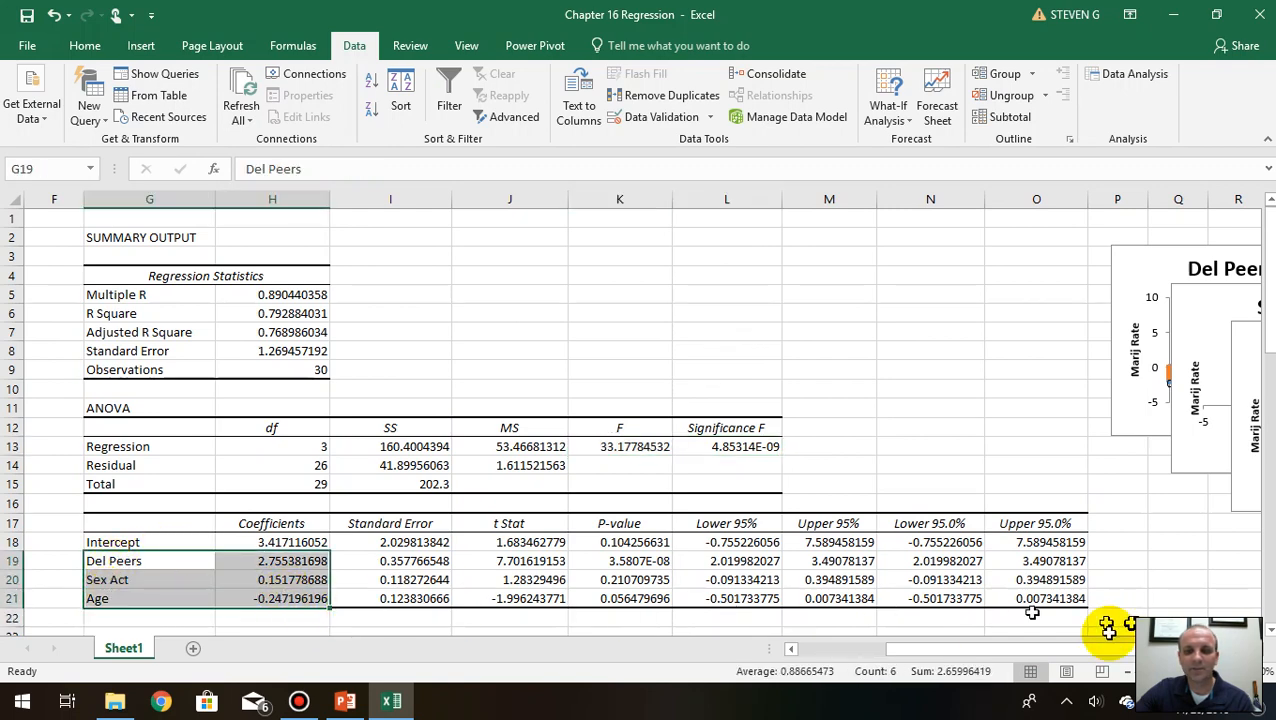
{"action": "left_click_drag", "start_coordinate": [1062, 649], "coordinate": [990, 649]}
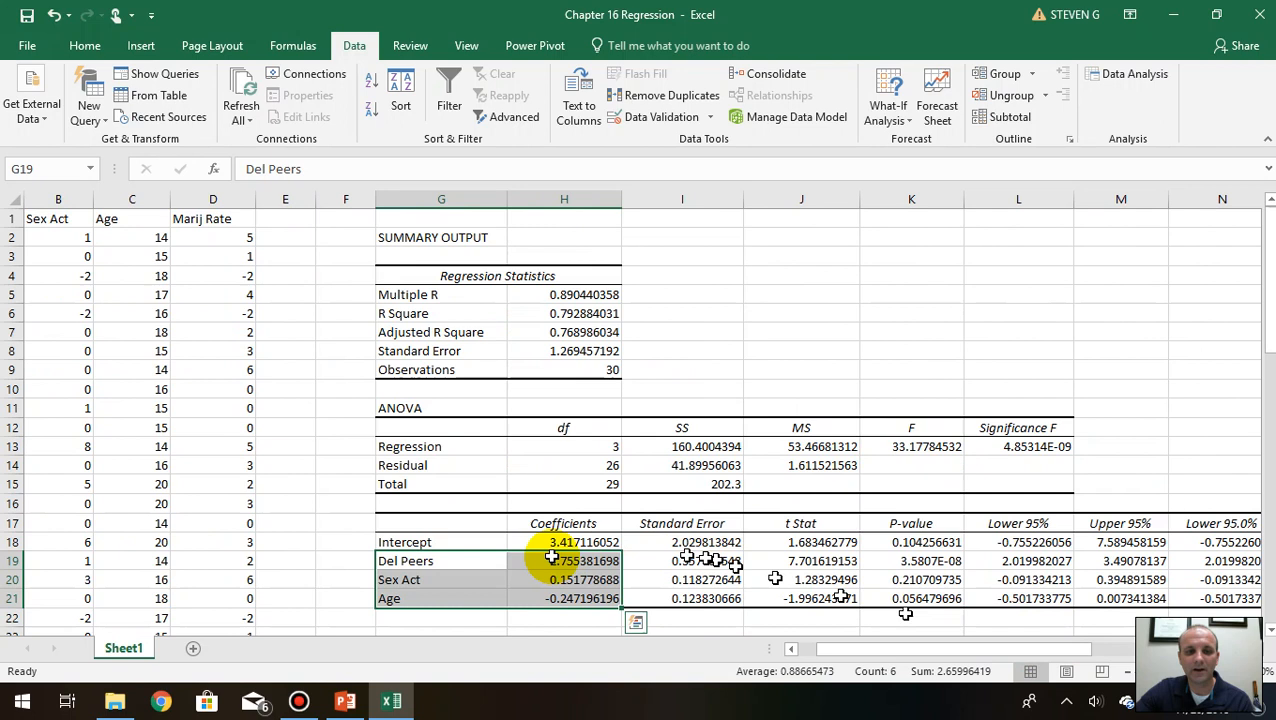
{"action": "left_click", "coordinate": [419, 541]}
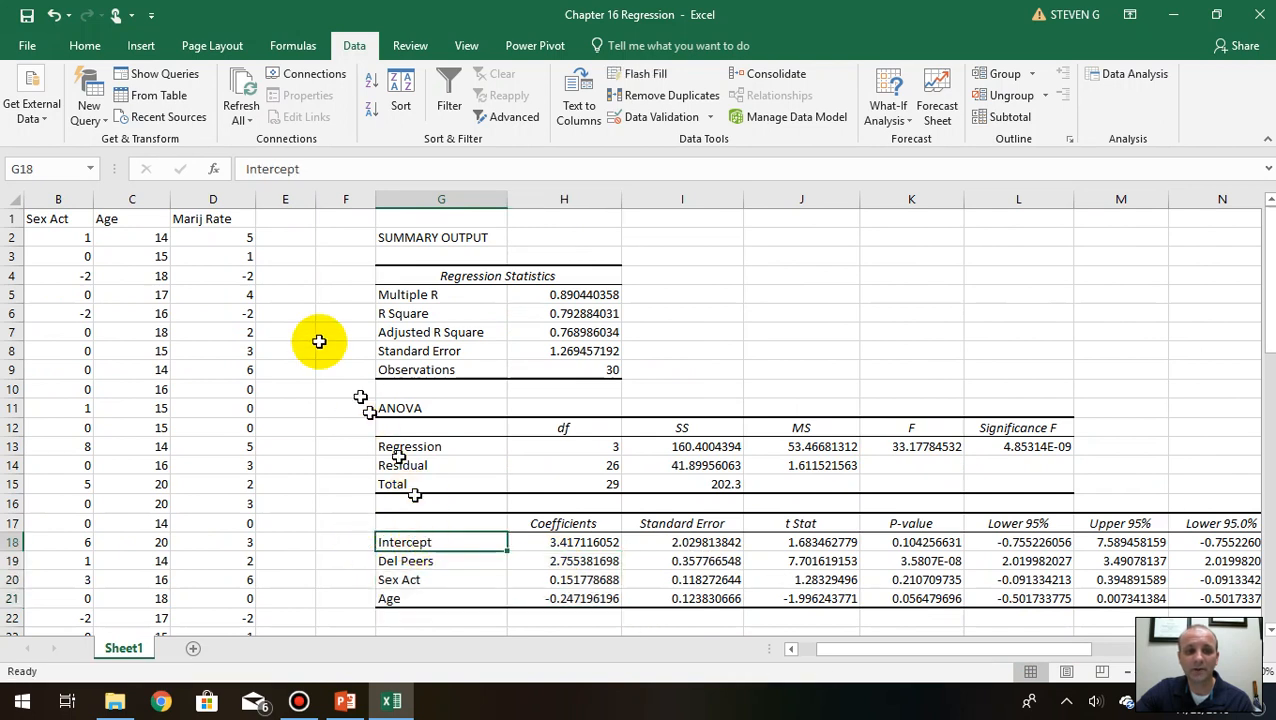
Step: Inspect the Del Peers coefficient, standard error, t Stat and P-value
{"action": "left_click_drag", "start_coordinate": [427, 564], "coordinate": [587, 563]}
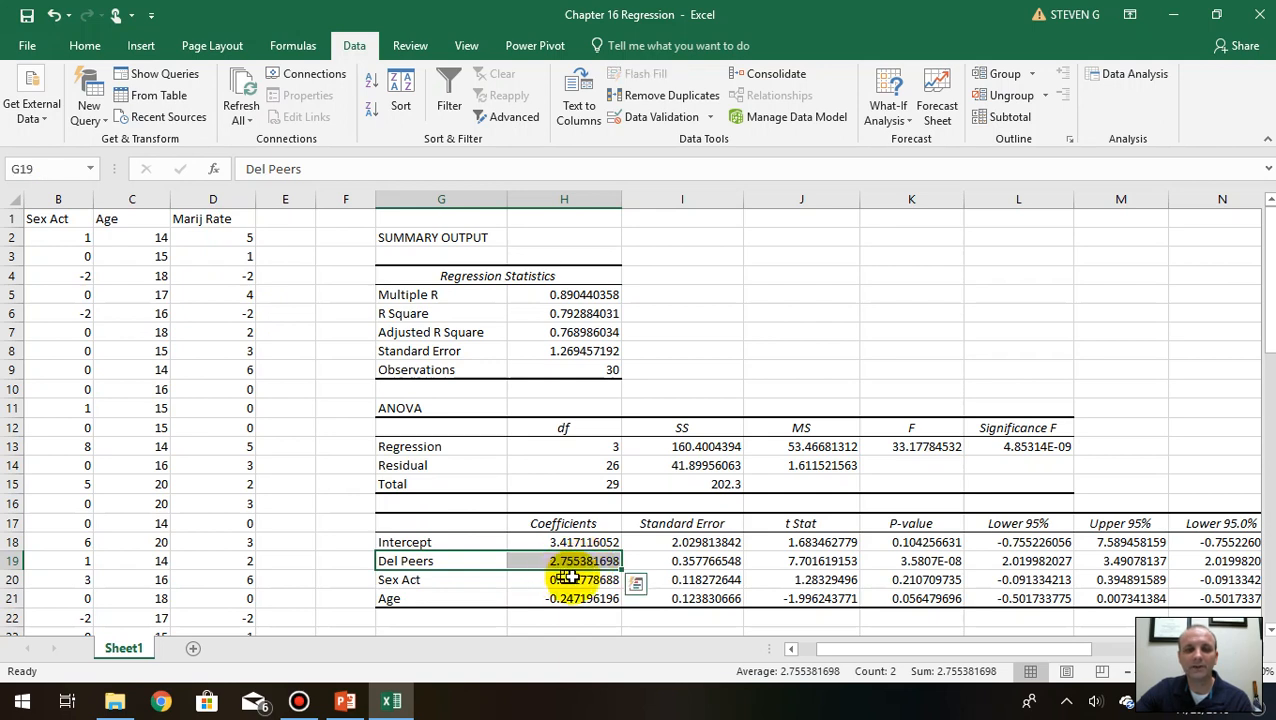
{"action": "left_click", "coordinate": [578, 563]}
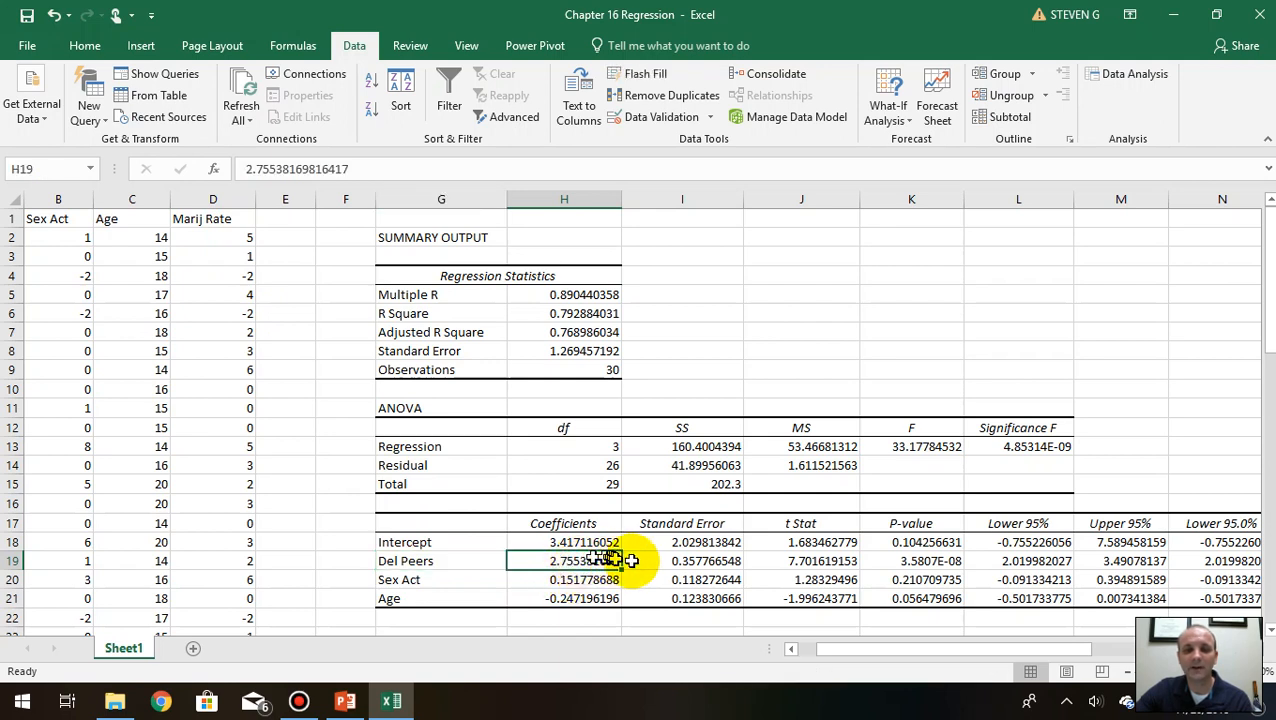
{"action": "left_click", "coordinate": [694, 560]}
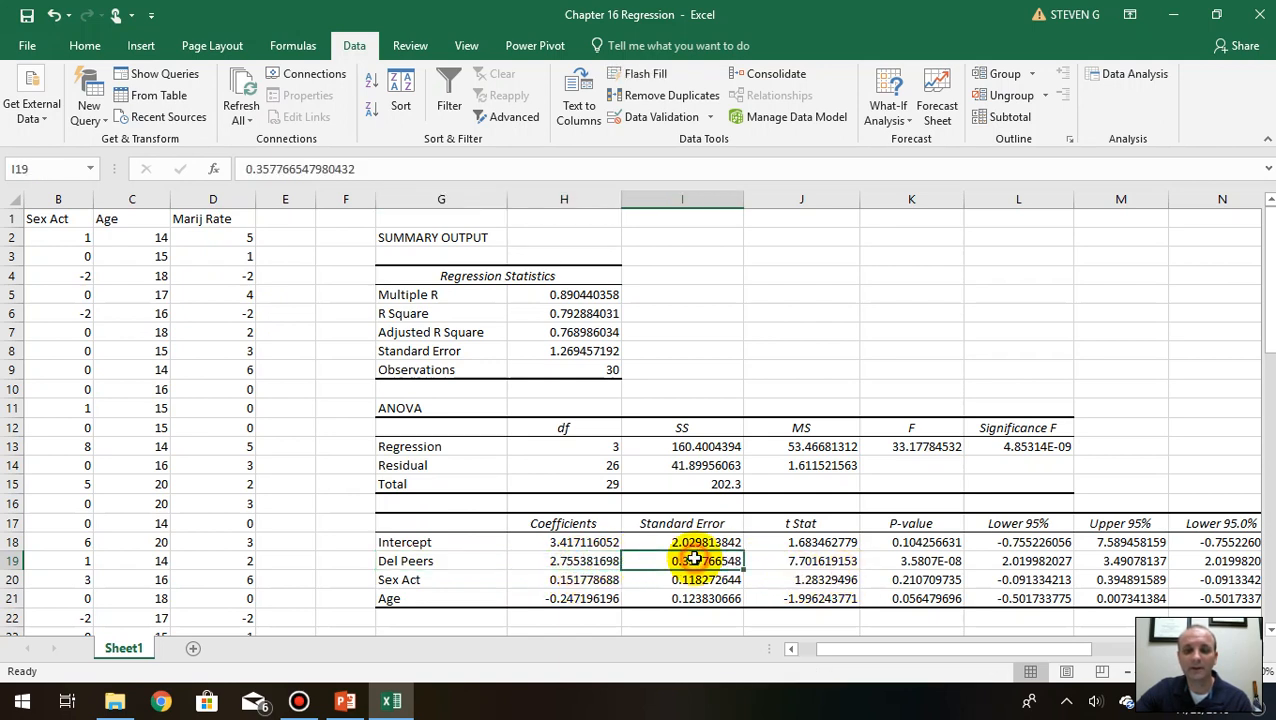
{"action": "left_click", "coordinate": [812, 561]}
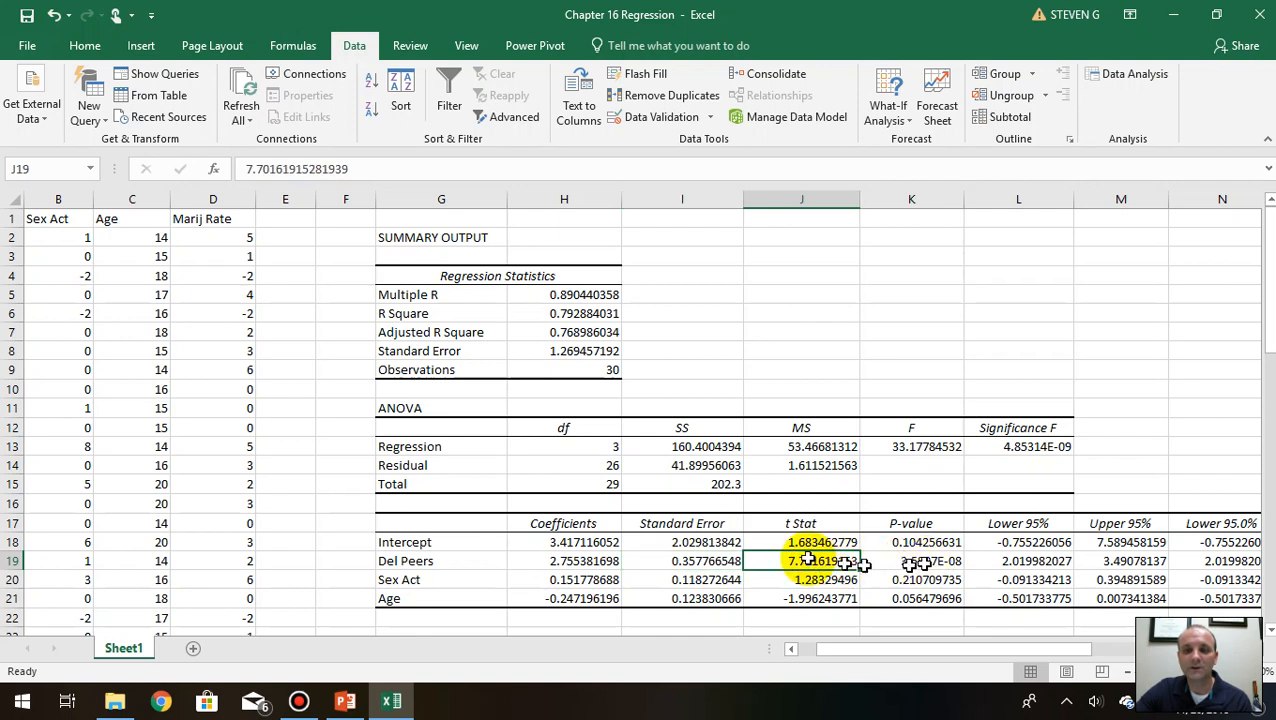
{"action": "left_click_drag", "start_coordinate": [810, 561], "coordinate": [886, 563]}
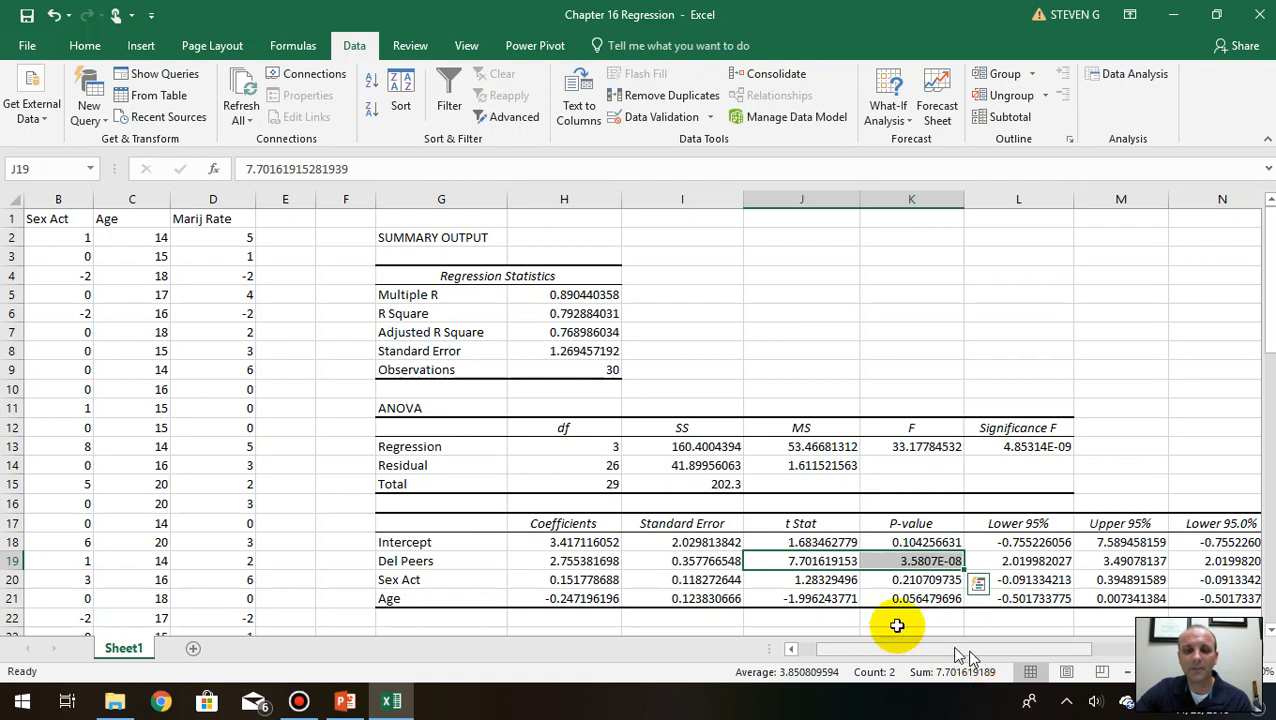
Step: Compare the t Stat and P-value of the Sex Act and Age predictors
{"action": "left_click", "coordinate": [790, 581]}
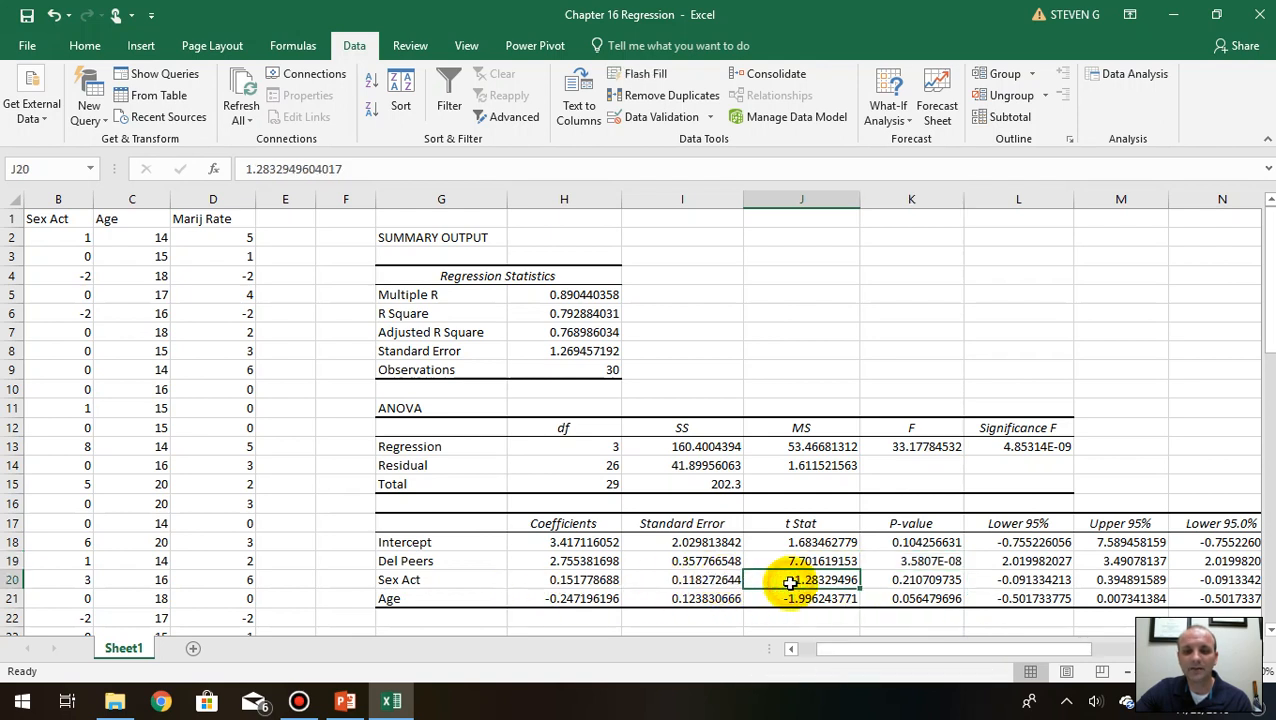
{"action": "left_click", "coordinate": [917, 576]}
{"action": "left_click_drag", "start_coordinate": [812, 579], "coordinate": [909, 565]}
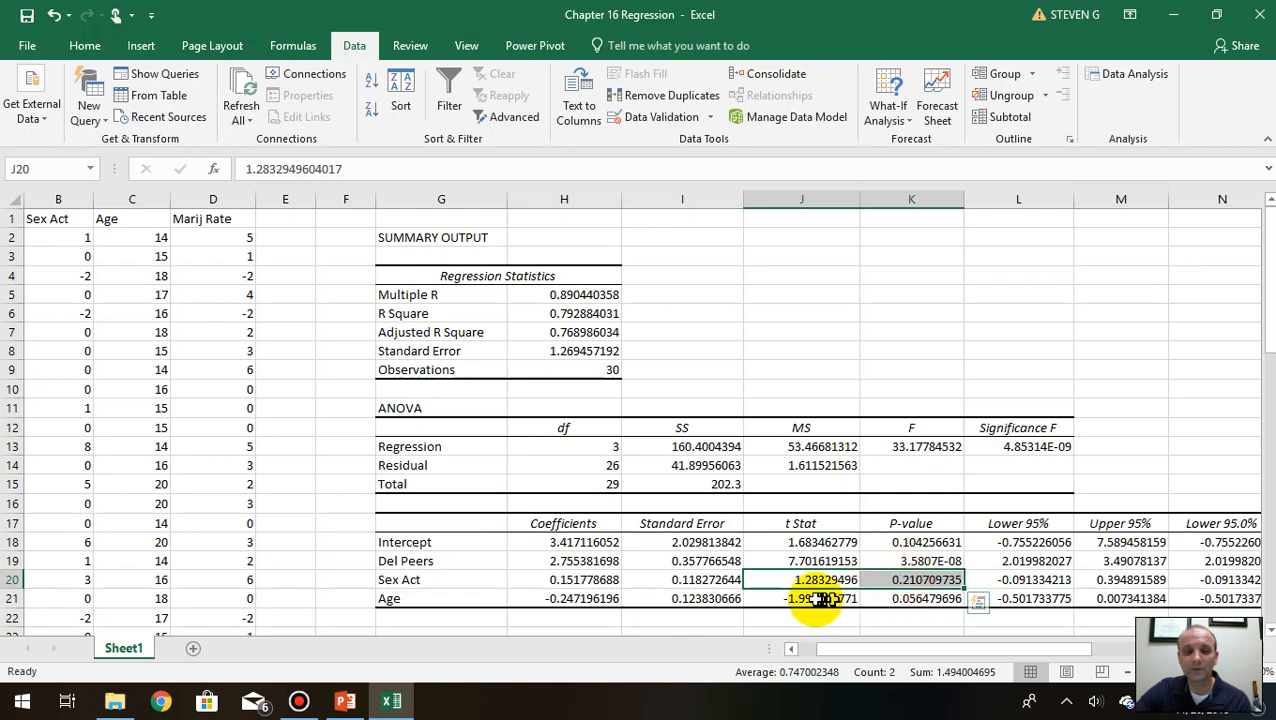
{"action": "left_click_drag", "start_coordinate": [801, 601], "coordinate": [897, 600]}
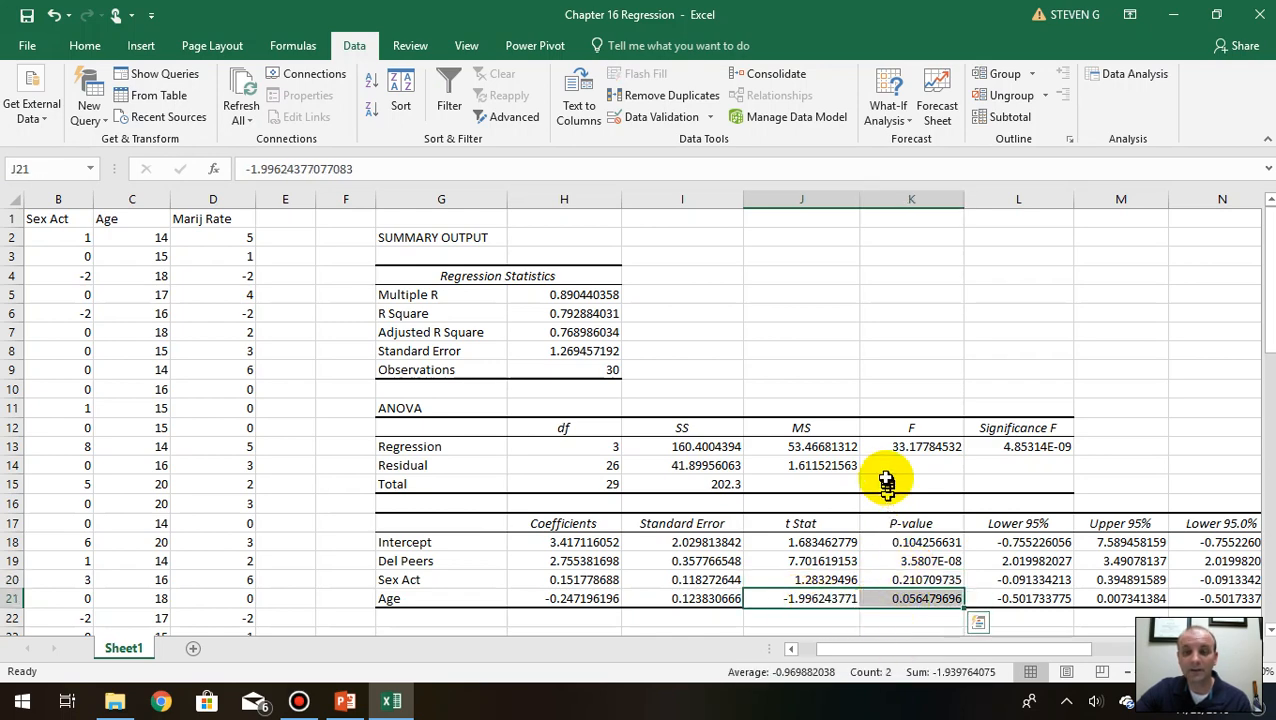
{"action": "scroll", "coordinate": [889, 484], "scroll_direction": "down", "scroll_amount": 1}
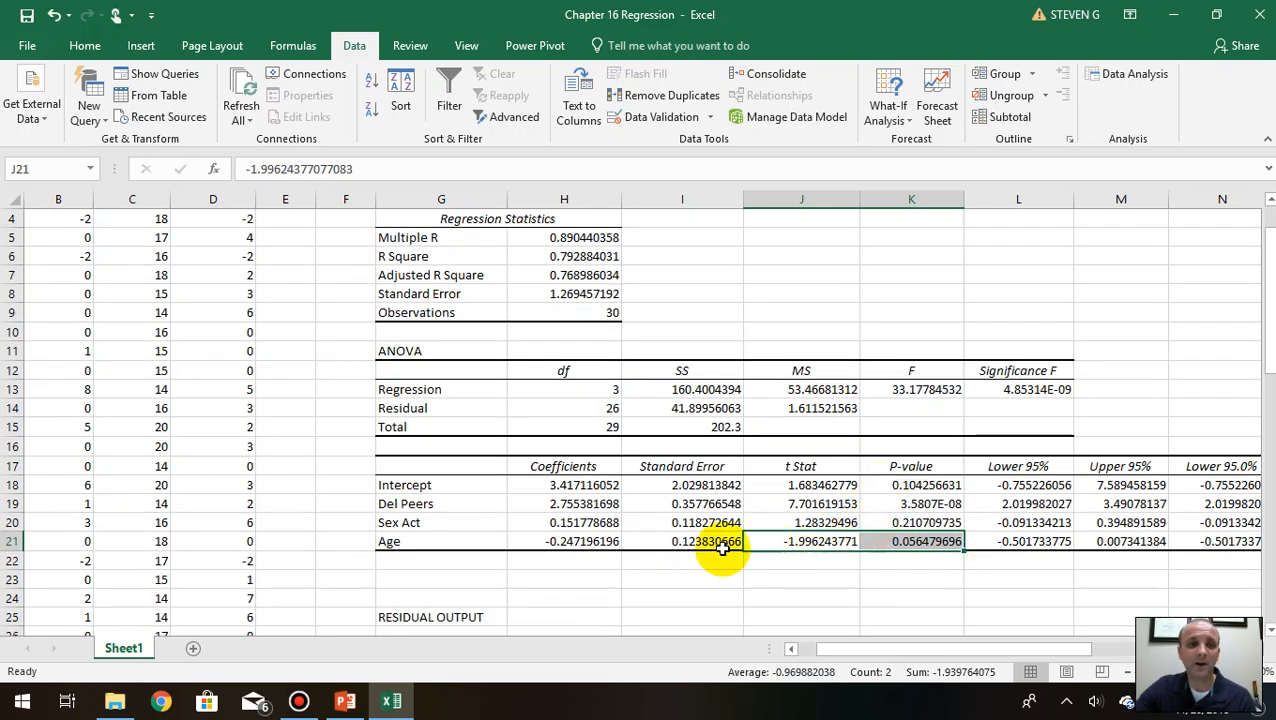
Step: Review the Del Peers row of the coefficients table from its label through its t Stat
{"action": "scroll", "coordinate": [722, 548], "scroll_direction": "up", "scroll_amount": 1}
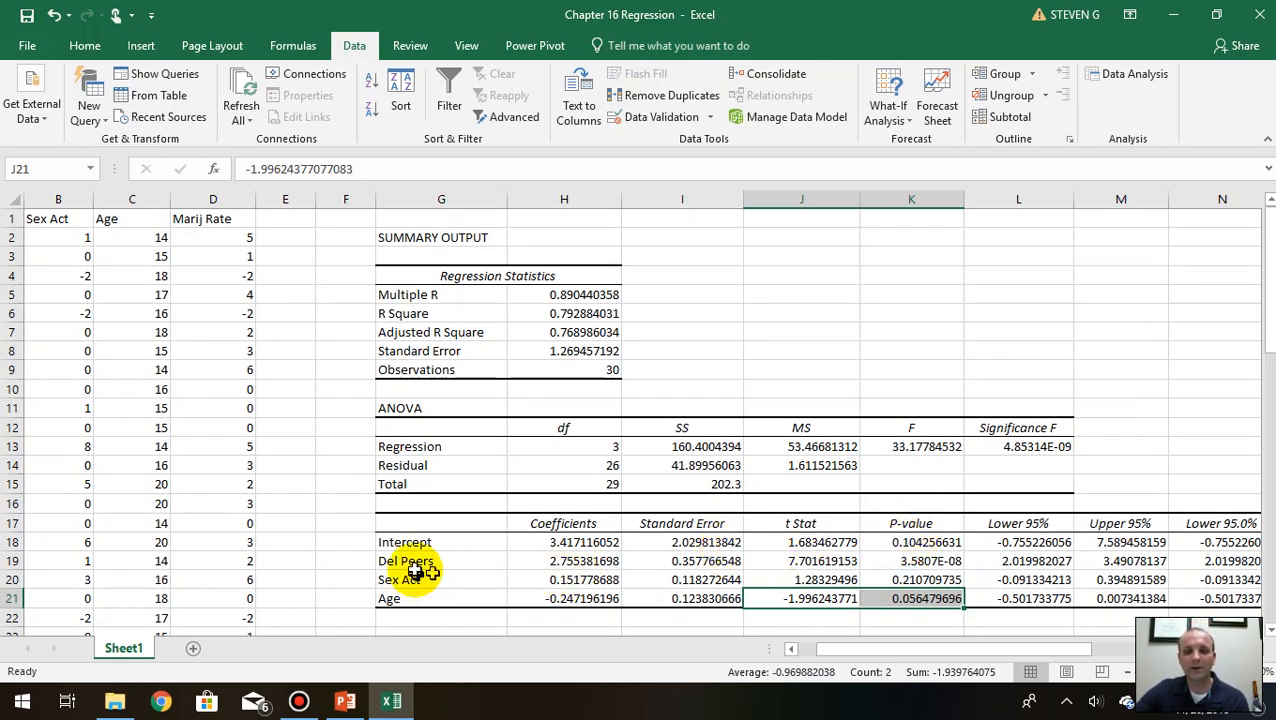
{"action": "left_click_drag", "start_coordinate": [415, 566], "coordinate": [850, 561]}
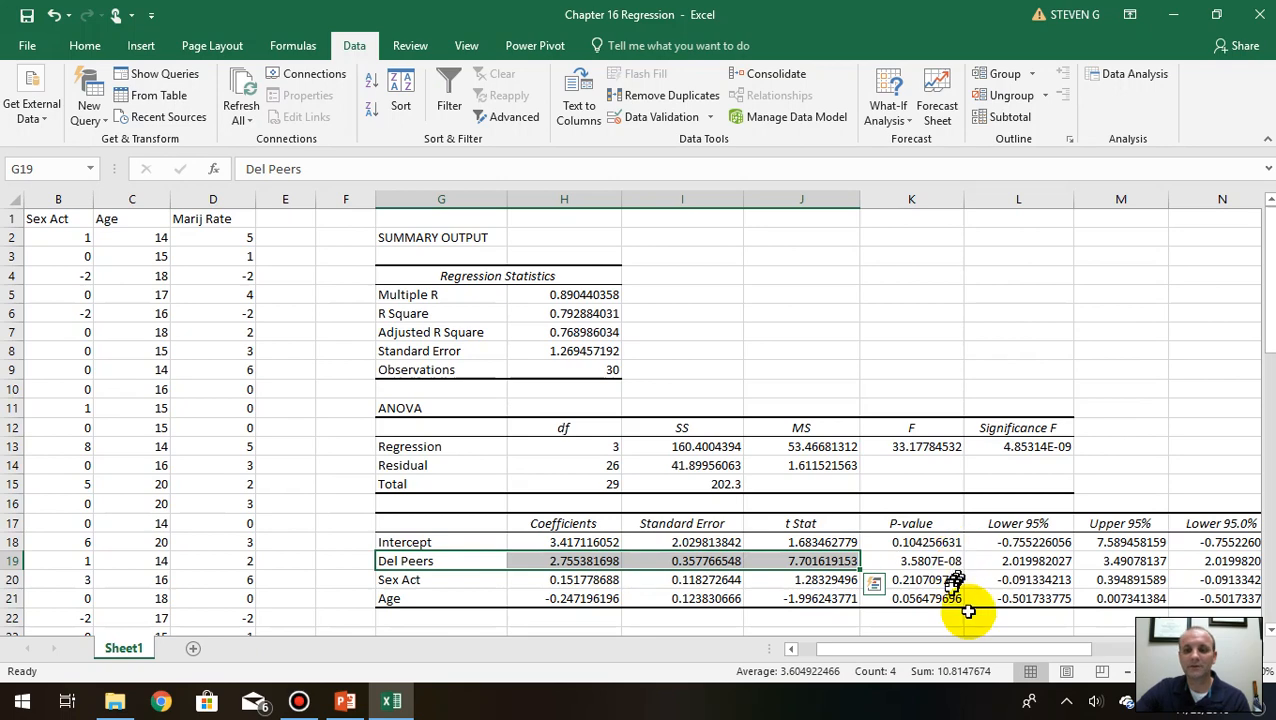
Step: Spread out the overlapping Del Peers, Sex Act and Age line fit plots so that each chart can be seen separately
{"action": "left_click_drag", "start_coordinate": [1008, 652], "coordinate": [1063, 653]}
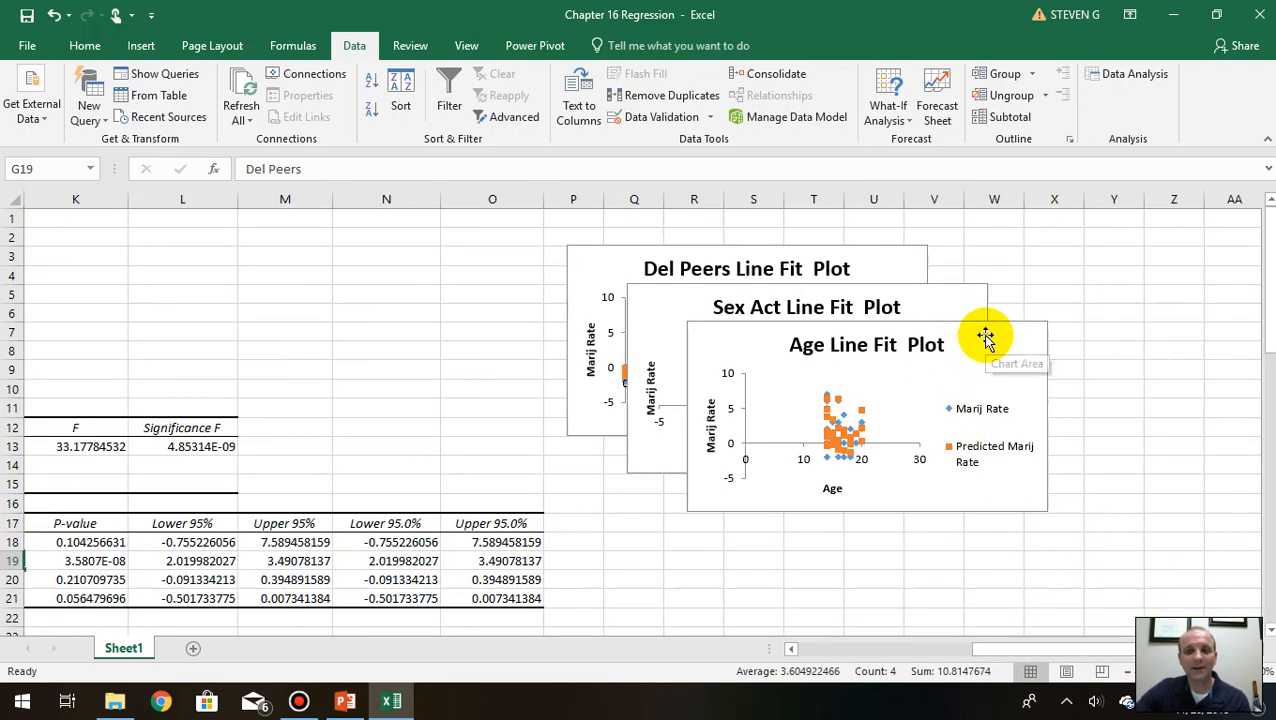
{"action": "left_click_drag", "start_coordinate": [985, 340], "coordinate": [1120, 410]}
{"action": "left_click", "coordinate": [925, 305]}
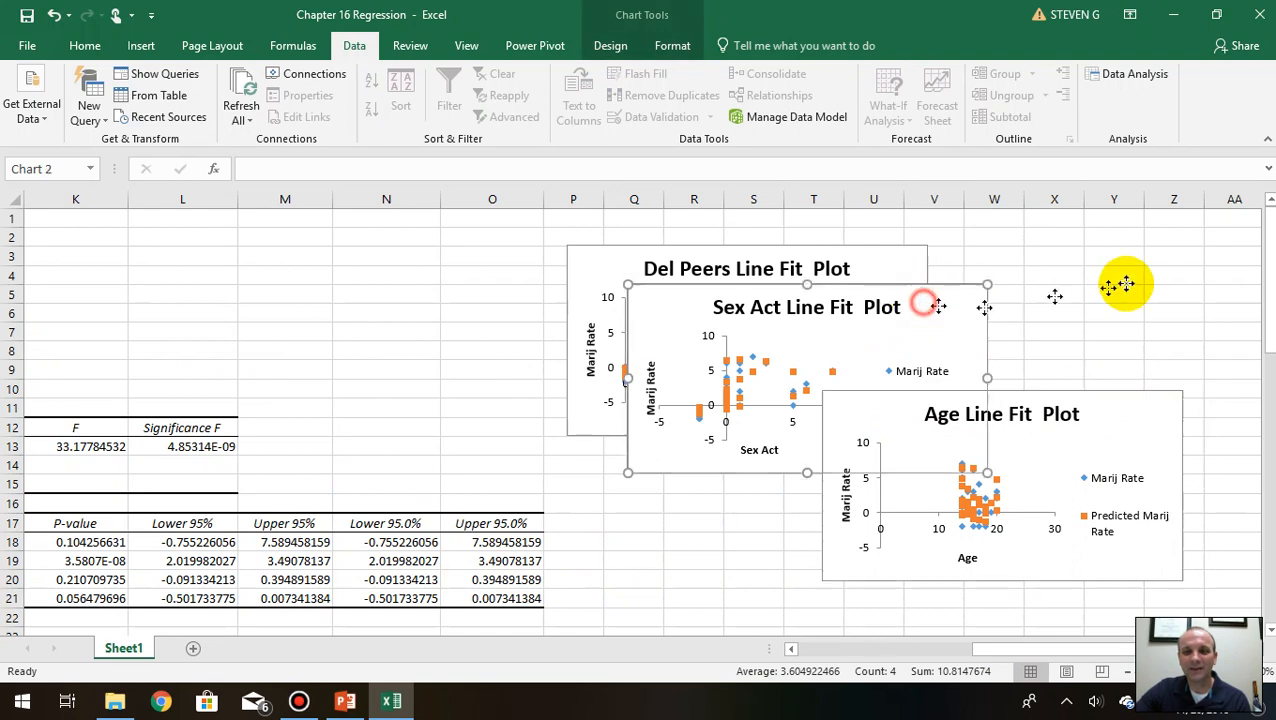
{"action": "left_click_drag", "start_coordinate": [1126, 283], "coordinate": [1188, 240]}
{"action": "left_click_drag", "start_coordinate": [1148, 447], "coordinate": [1196, 486]}
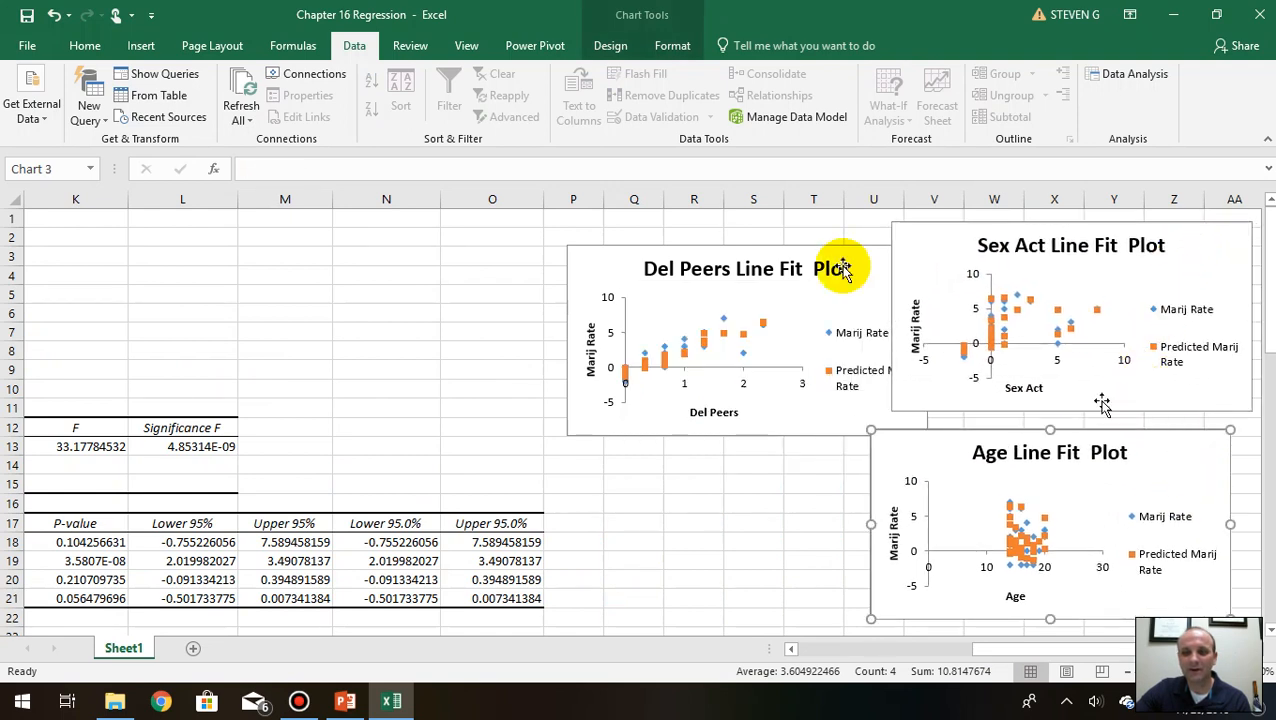
{"action": "left_click_drag", "start_coordinate": [865, 262], "coordinate": [716, 247]}
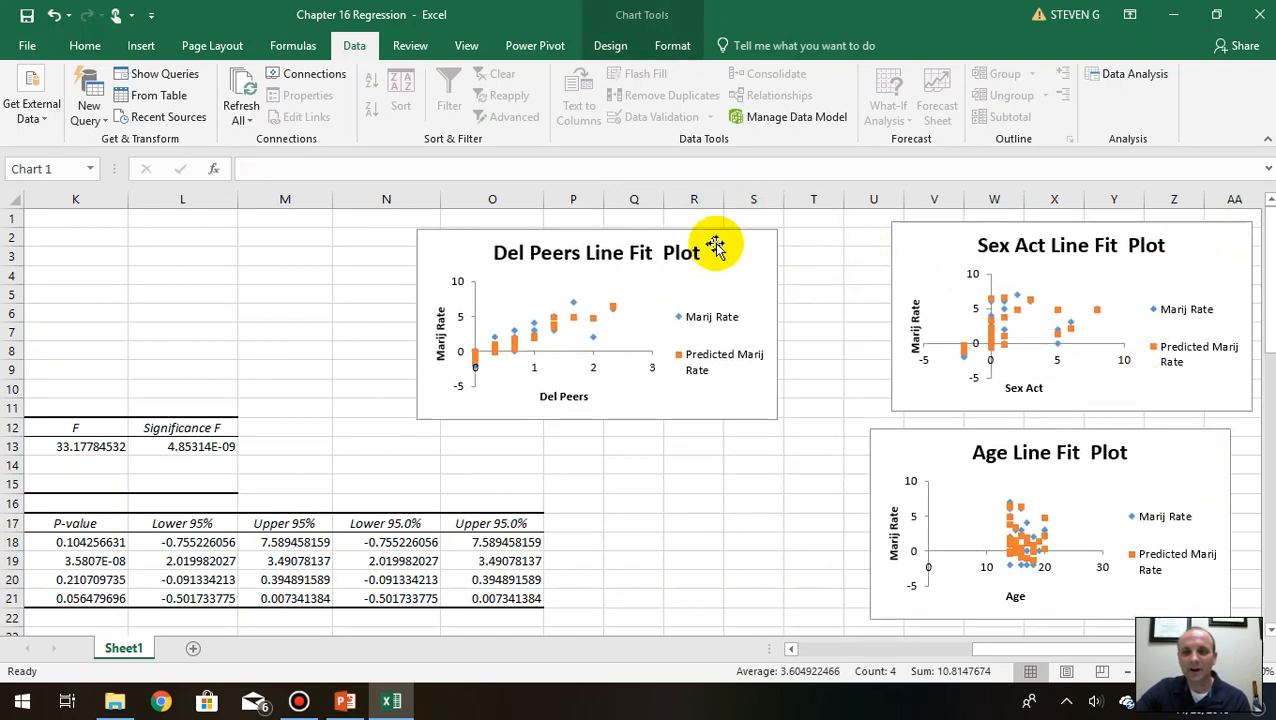
{"action": "left_click_drag", "start_coordinate": [1200, 237], "coordinate": [1166, 237]}
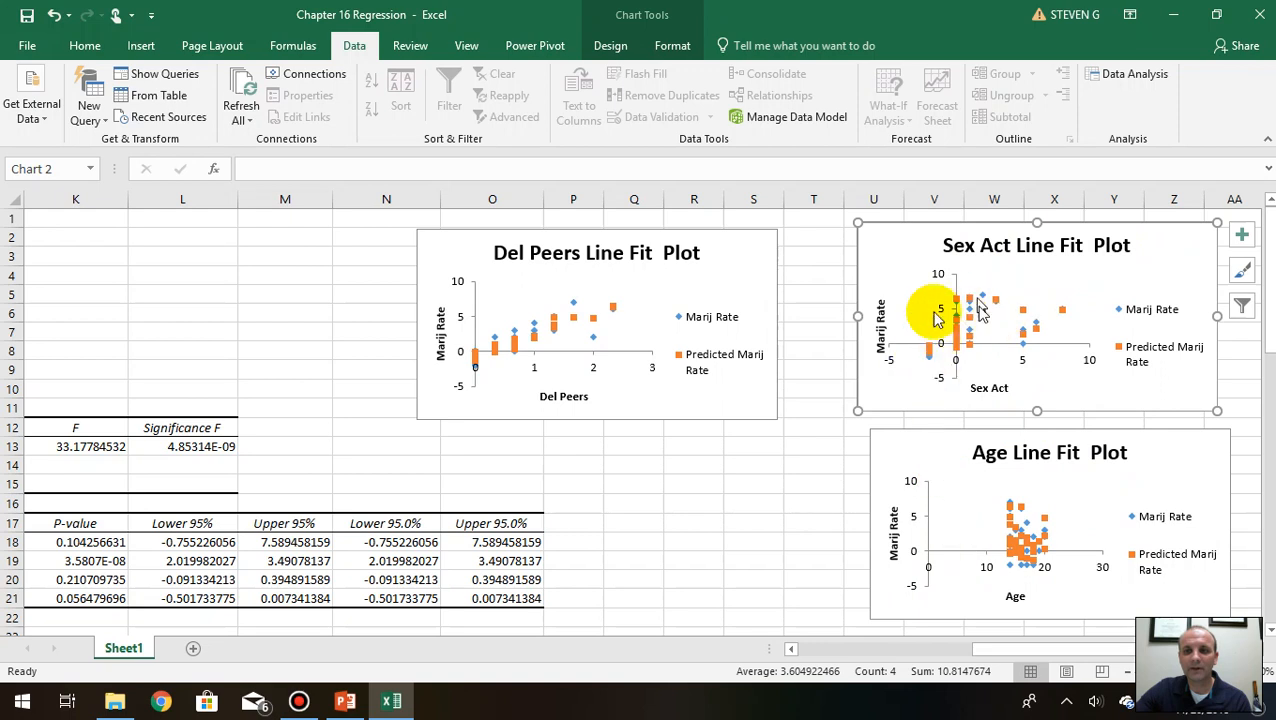
Step: Add a linear trendline to the Del Peers Line Fit Plot based on the Predicted Marij Rate series
{"action": "left_click", "coordinate": [515, 295]}
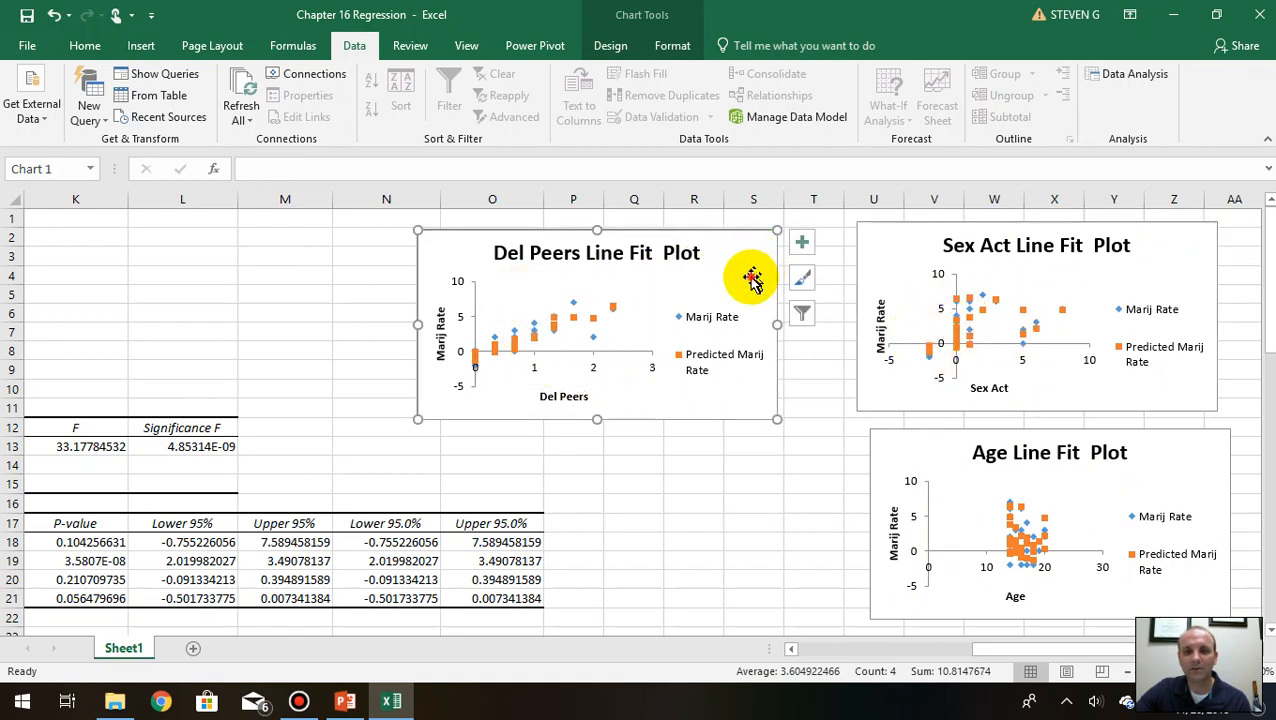
{"action": "left_click", "coordinate": [801, 243]}
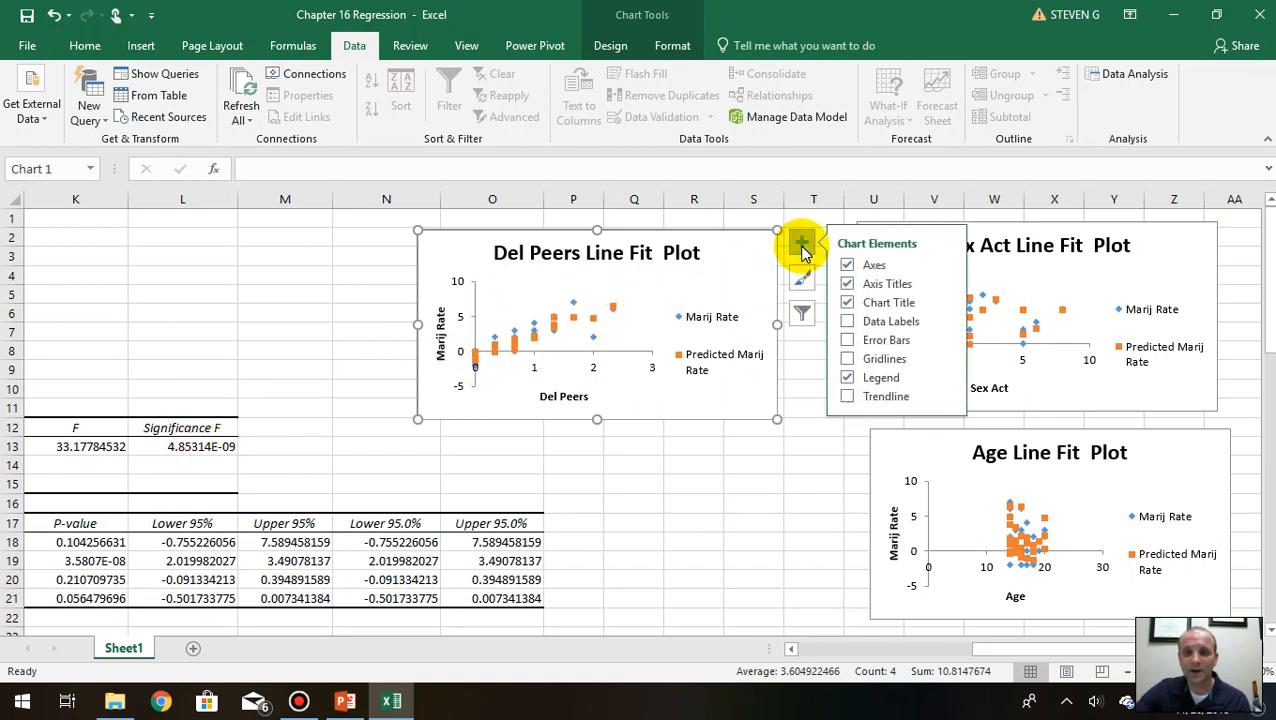
{"action": "left_click", "coordinate": [890, 397]}
{"action": "left_click", "coordinate": [610, 325]}
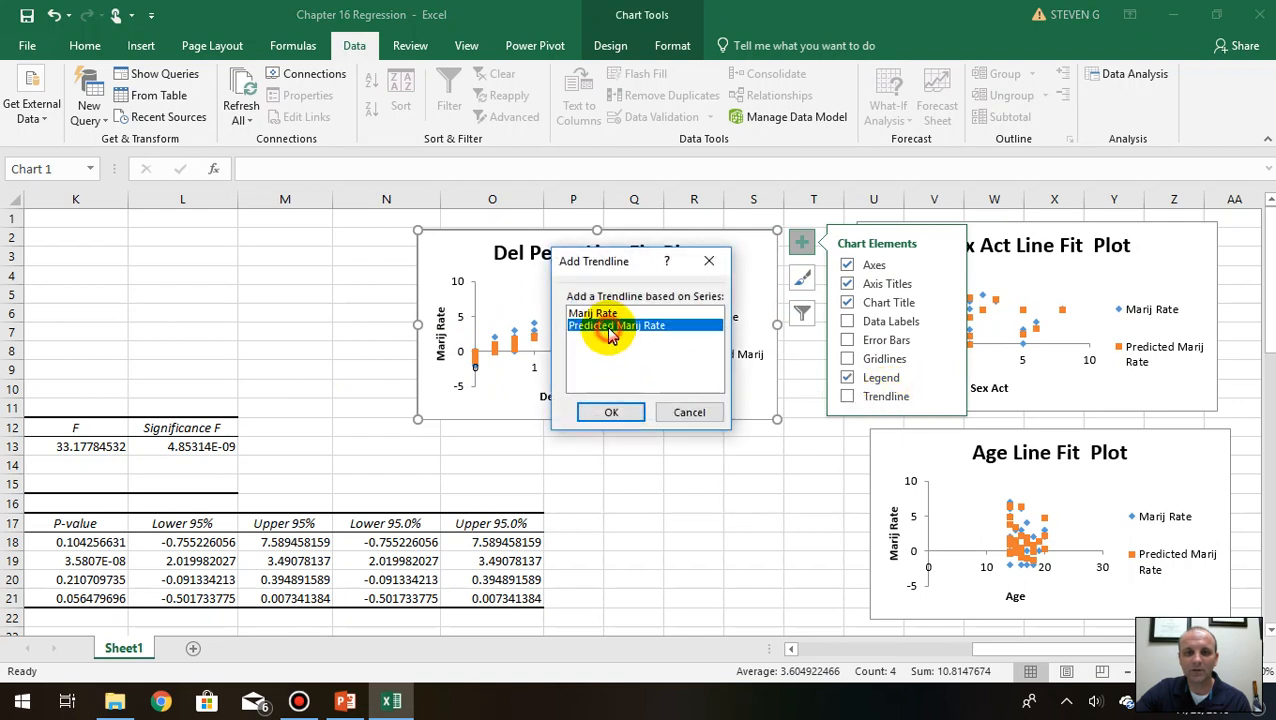
{"action": "left_click", "coordinate": [611, 412]}
Step: Enlarge the Del Peers and Age line fit plots, placing the Del Peers chart over columns K to R
{"action": "left_click_drag", "start_coordinate": [777, 419], "coordinate": [1103, 581]}
{"action": "left_click_drag", "start_coordinate": [664, 265], "coordinate": [228, 242]}
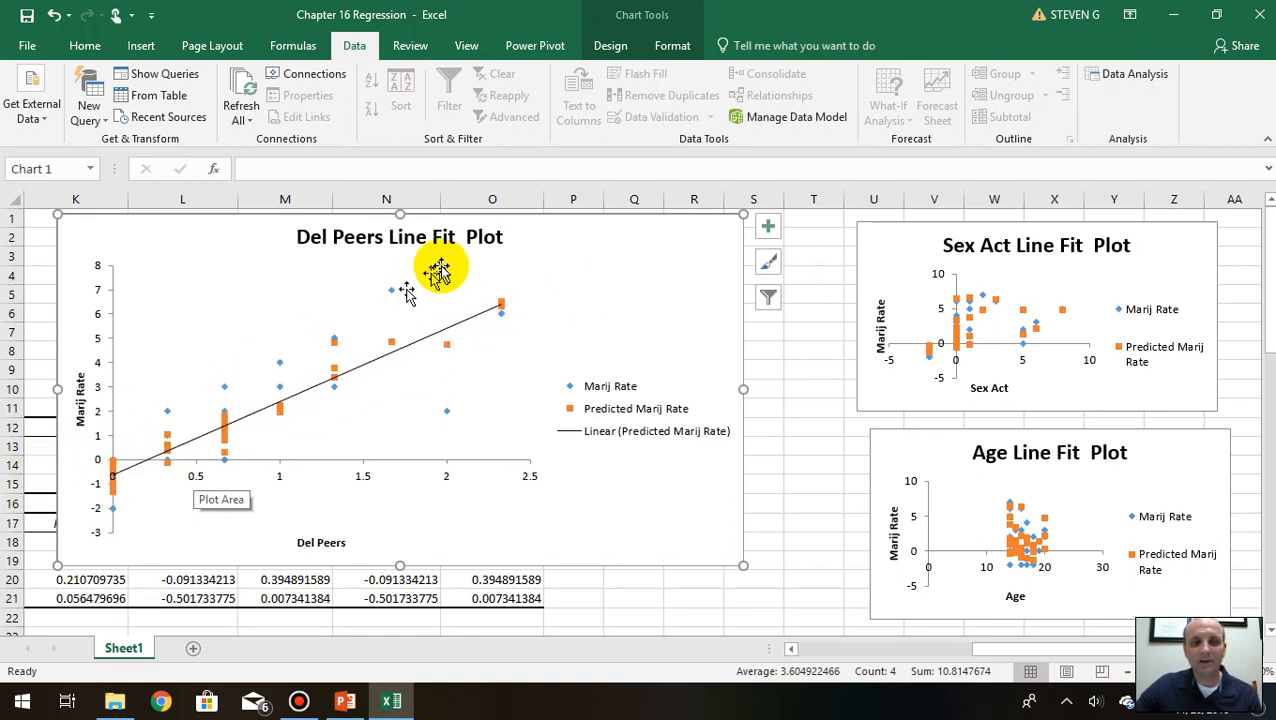
{"action": "left_click", "coordinate": [897, 451]}
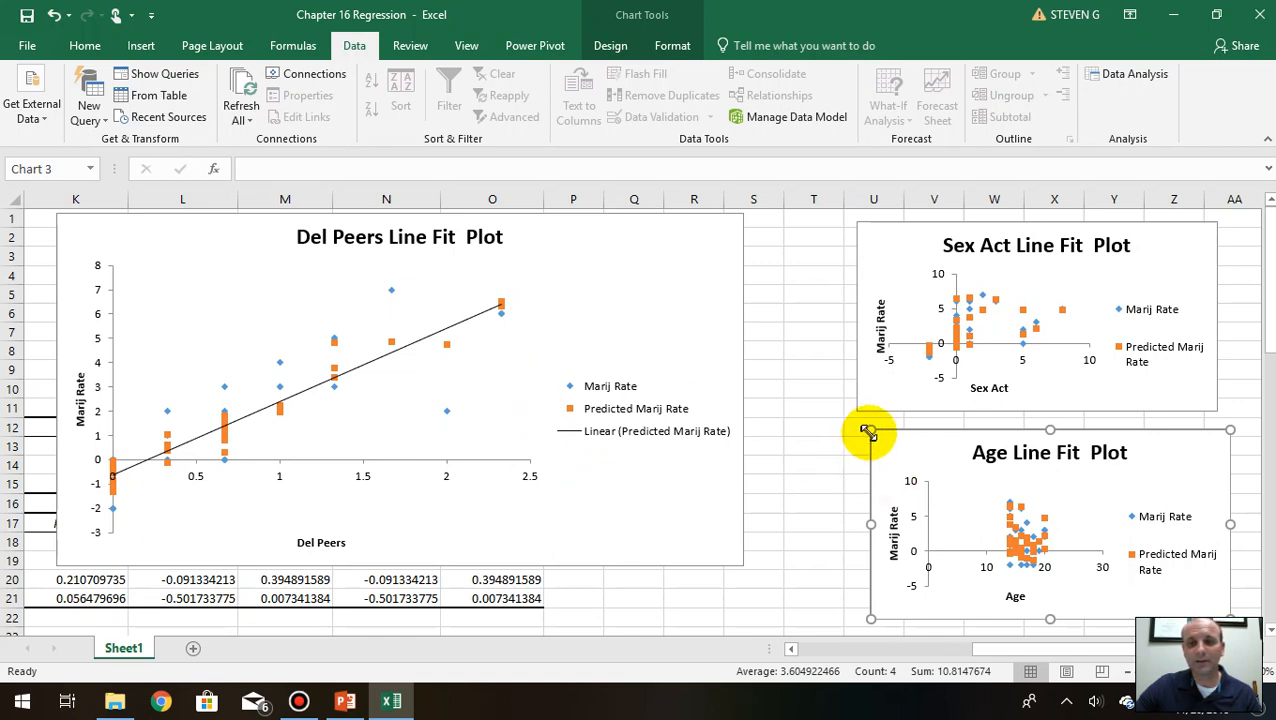
{"action": "left_click_drag", "start_coordinate": [866, 432], "coordinate": [520, 310]}
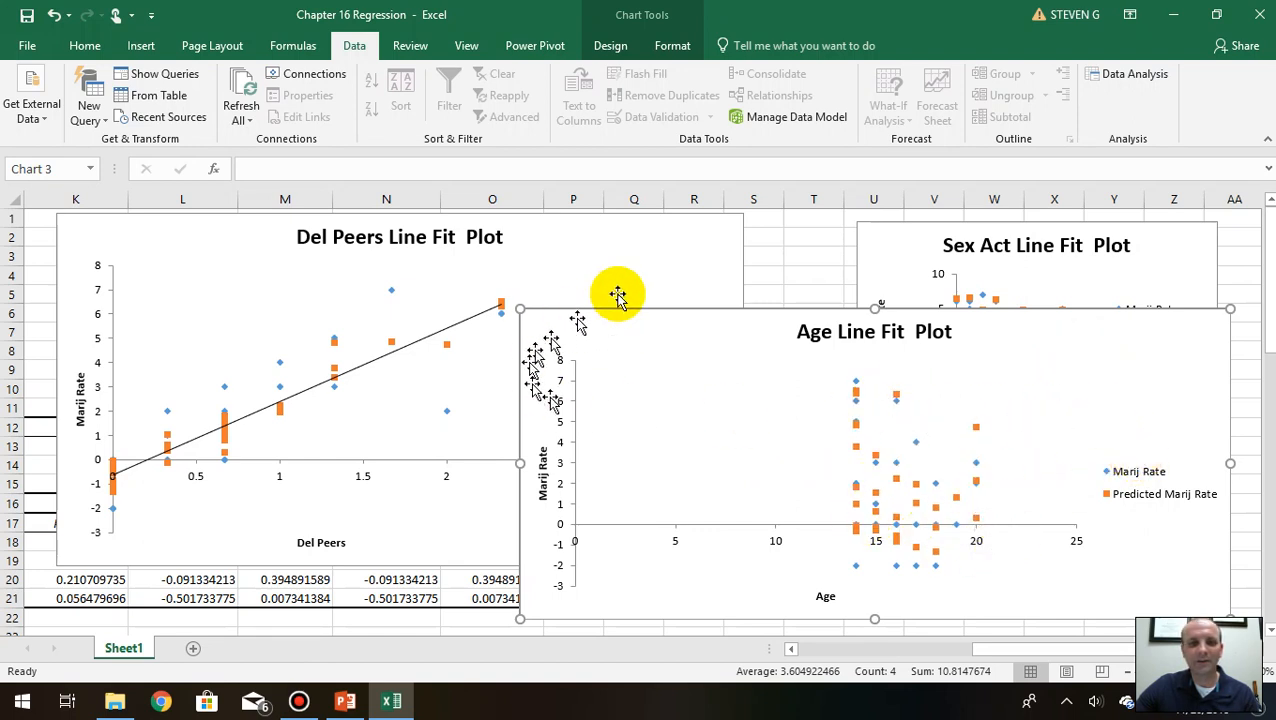
Step: Shift the plot area slightly rightward inside the Del Peers Line Fit Plot
{"action": "left_click", "coordinate": [654, 262]}
{"action": "left_click_drag", "start_coordinate": [245, 270], "coordinate": [322, 276]}
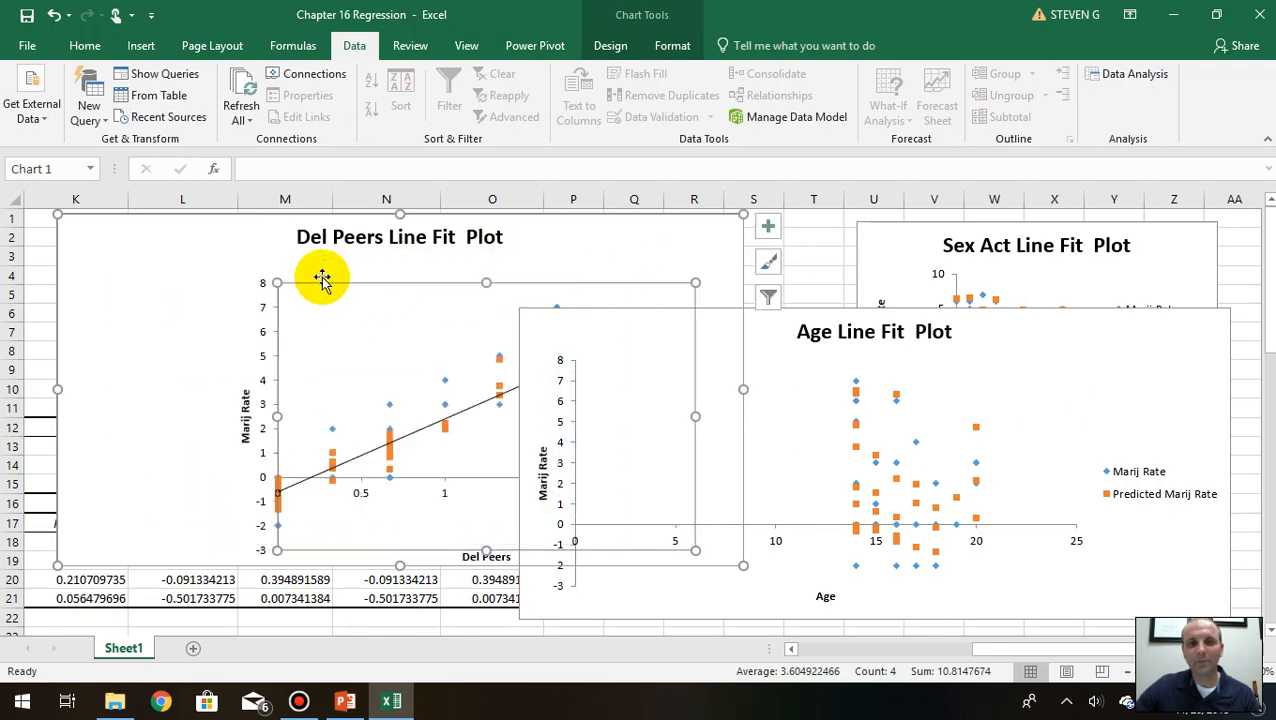
Step: Switch to the Regression in Excel Ch 16 presentation in PowerPoint and run the slide show from slide 7 to Interpreting Results
{"action": "double_click", "coordinate": [962, 20]}
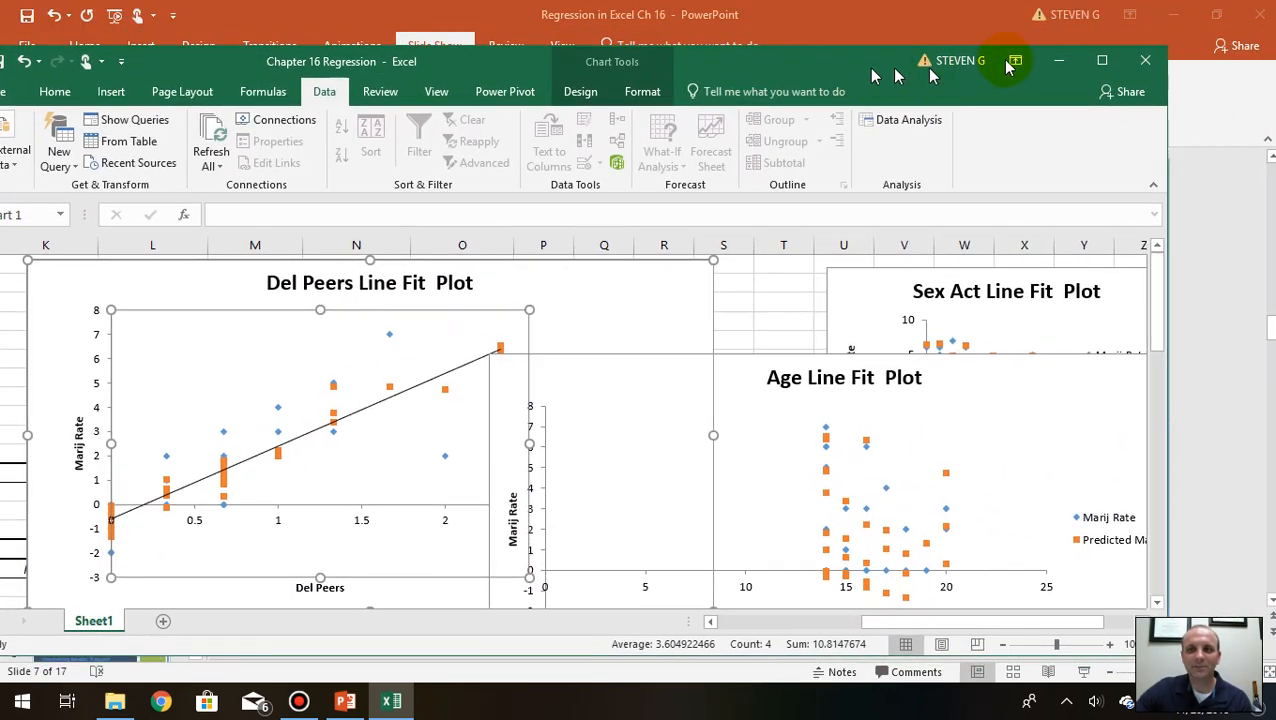
{"action": "left_click", "coordinate": [1060, 62]}
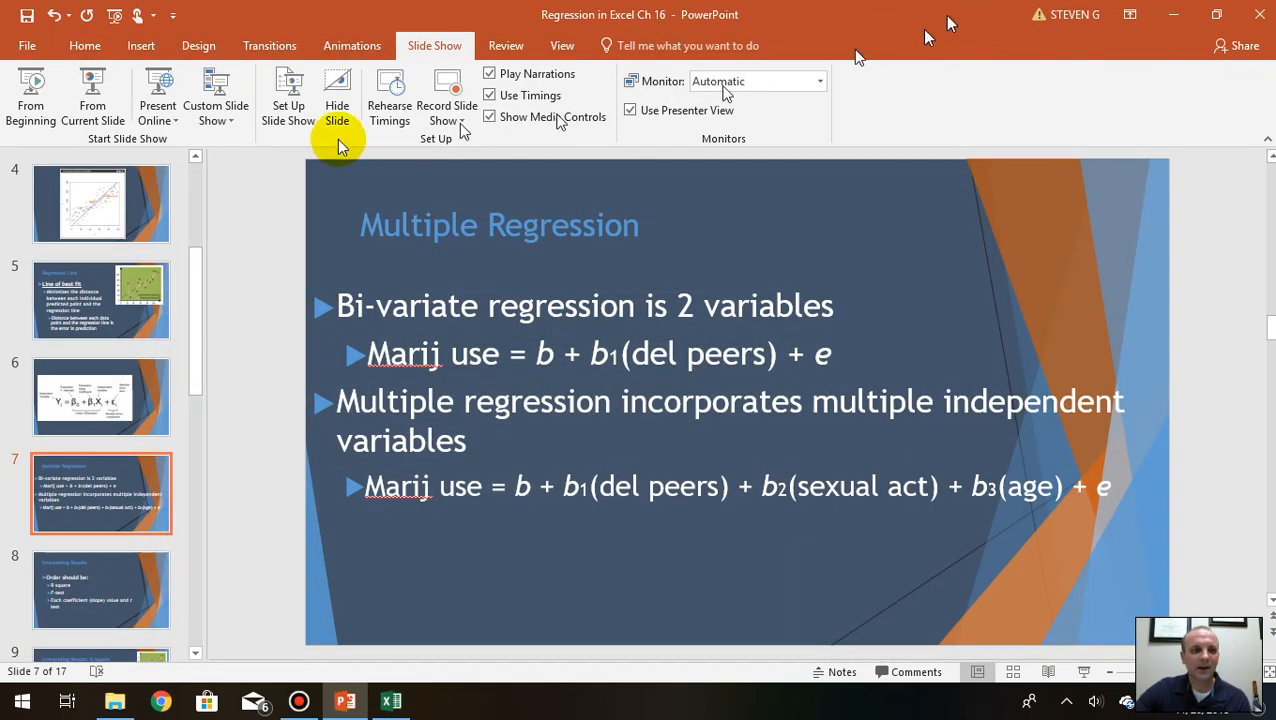
{"action": "left_click", "coordinate": [90, 82]}
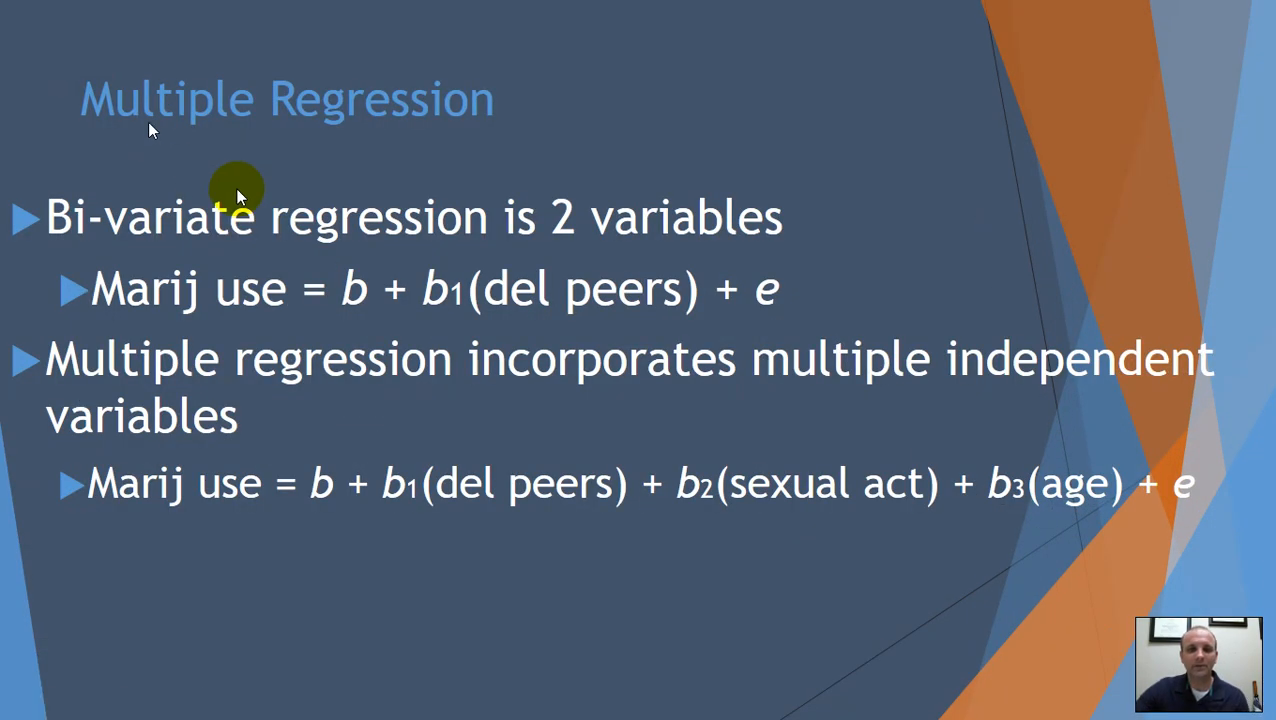
{"action": "left_click", "coordinate": [447, 434]}
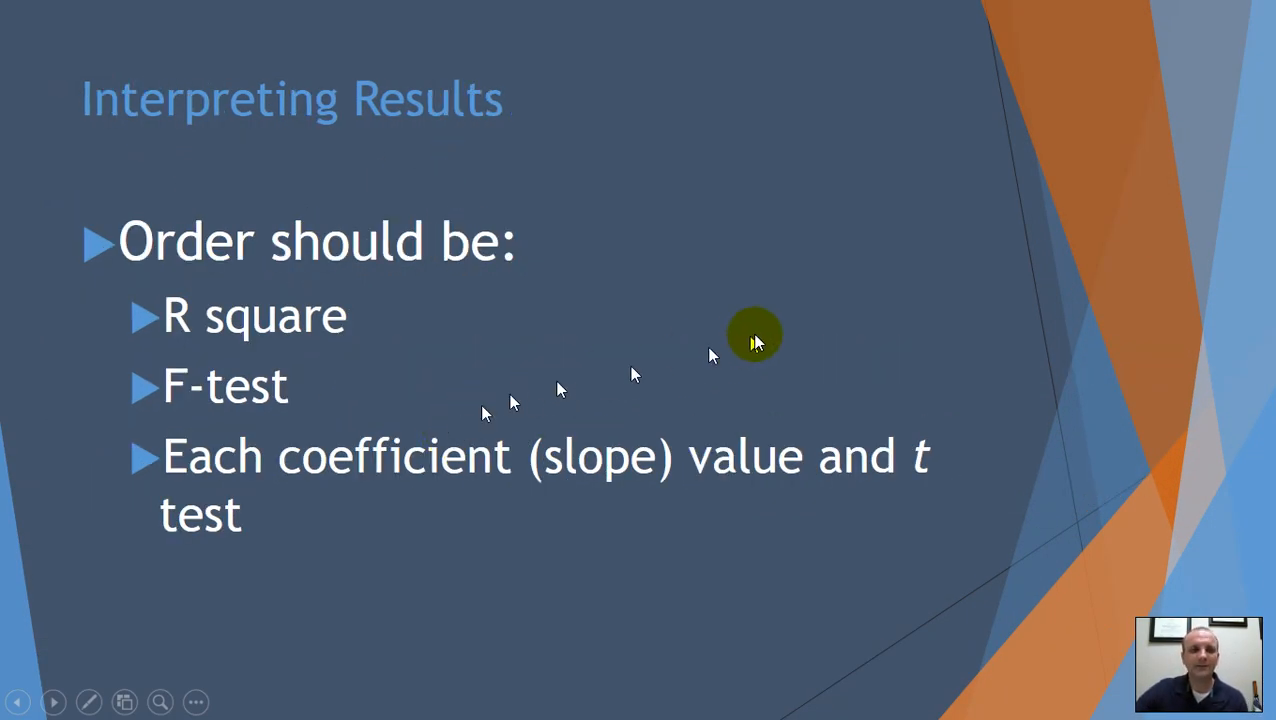